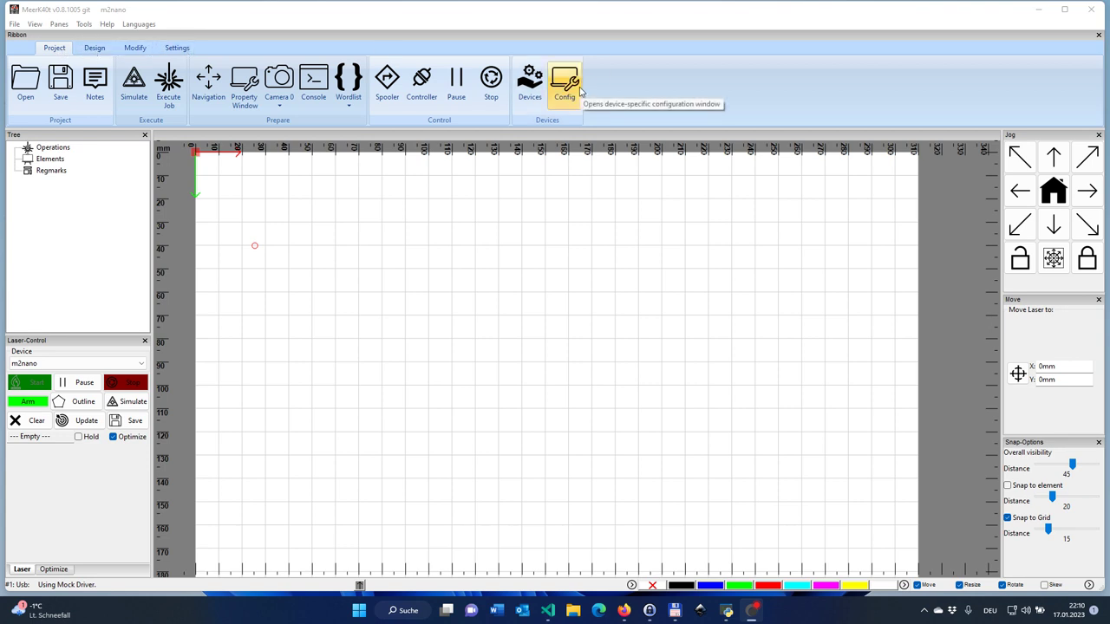
# Look through the interface languages offered by the program
pyautogui.click(178, 49)
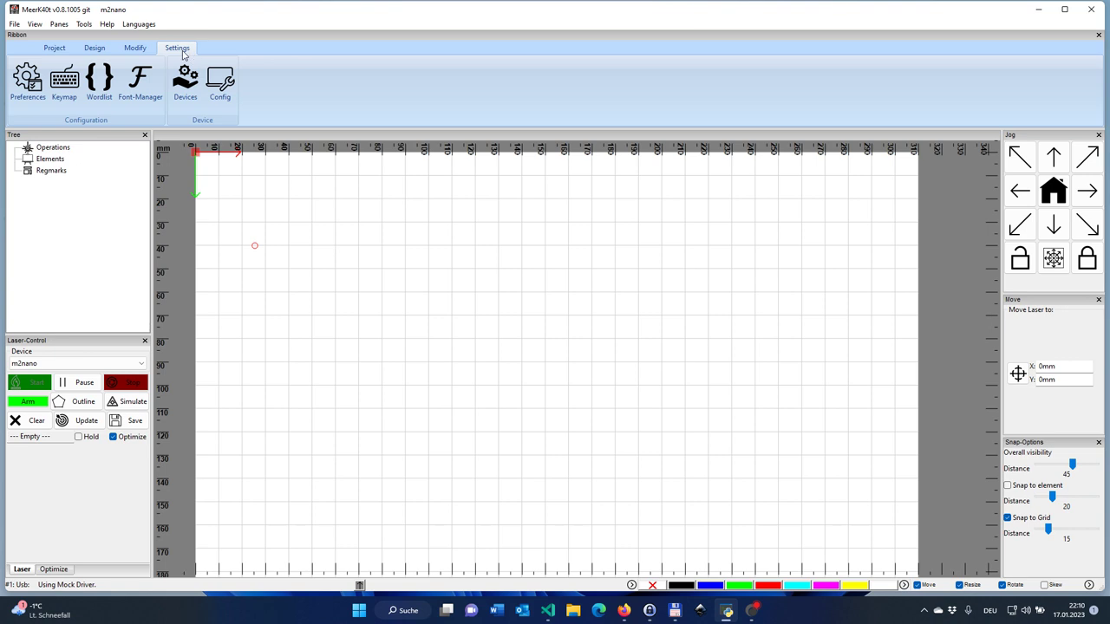
pyautogui.click(136, 26)
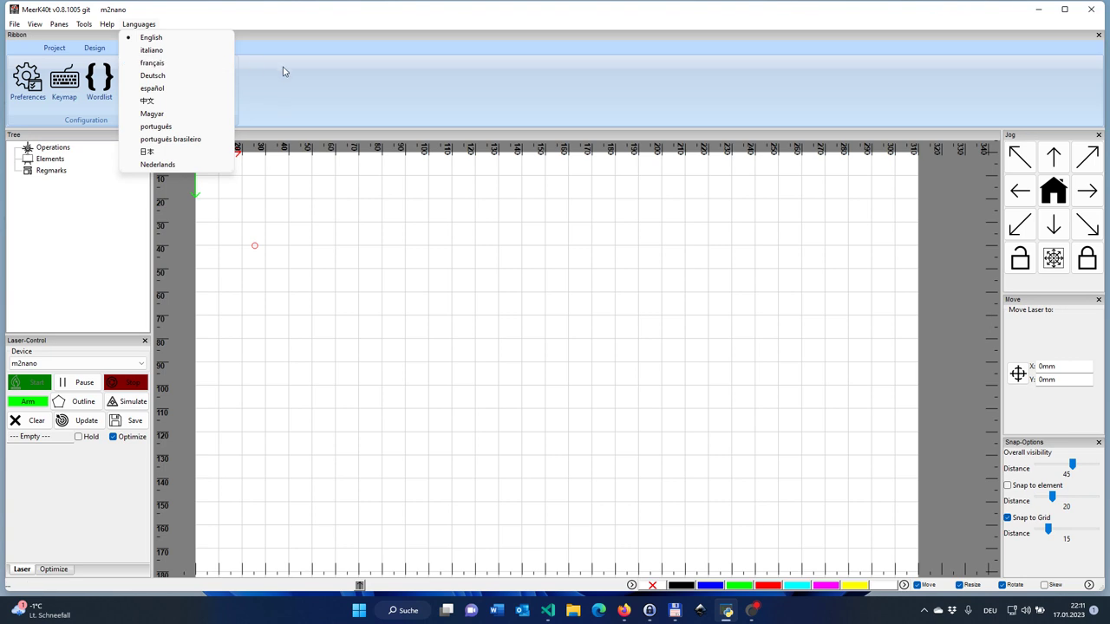
pyautogui.click(304, 72)
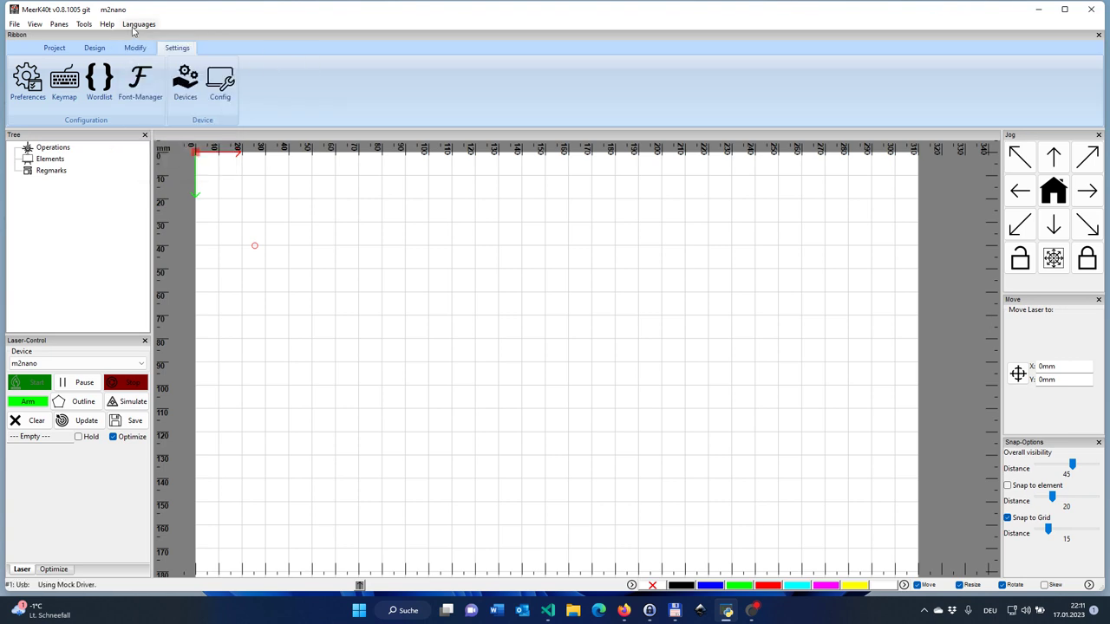
# Open the program preferences and review the general settings, including the language choices
pyautogui.click(35, 97)
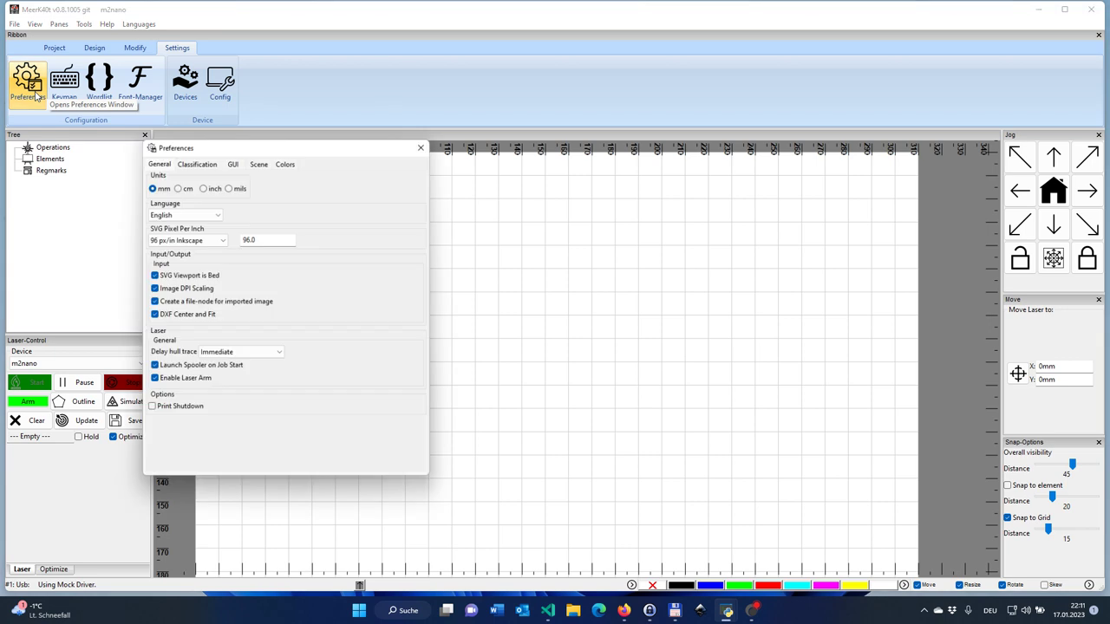
pyautogui.moveTo(231, 149); pyautogui.dragTo(434, 155)
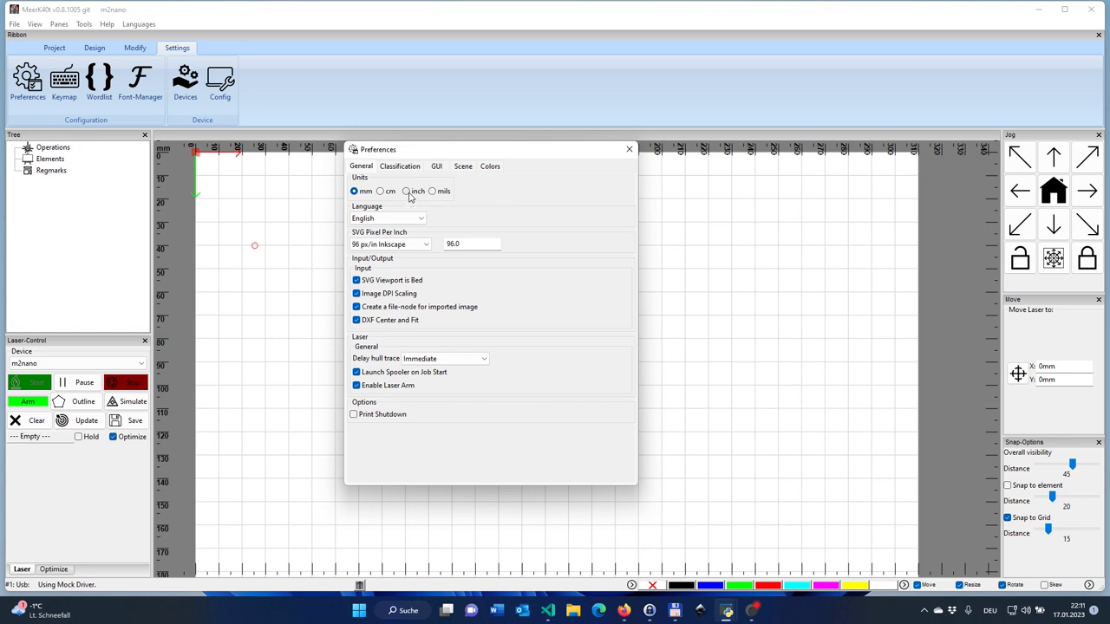
pyautogui.click(413, 220)
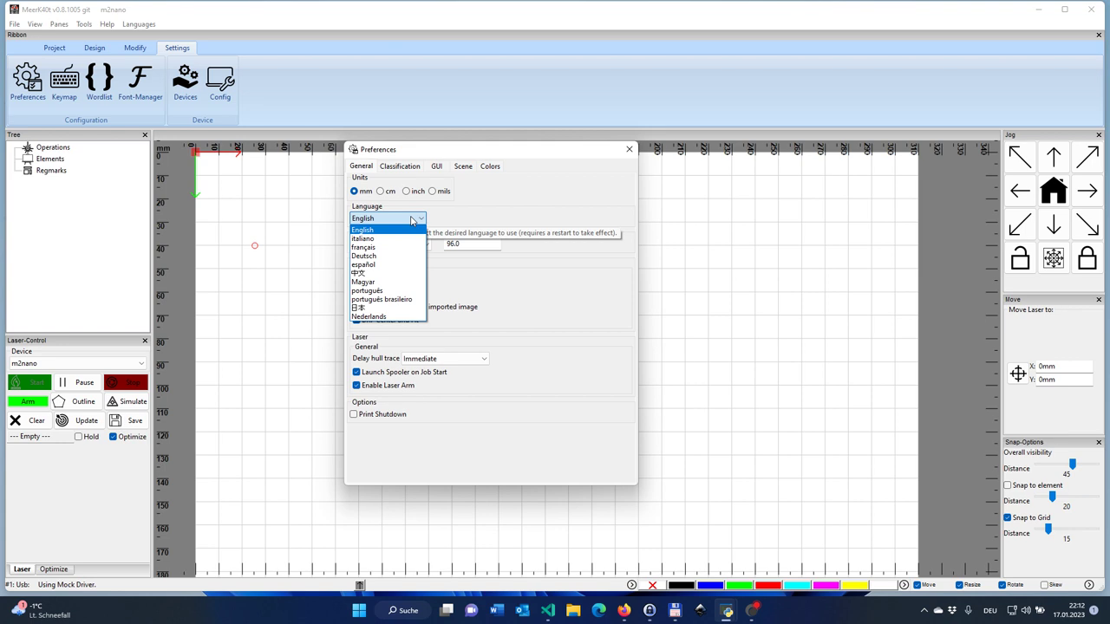
pyautogui.click(413, 219)
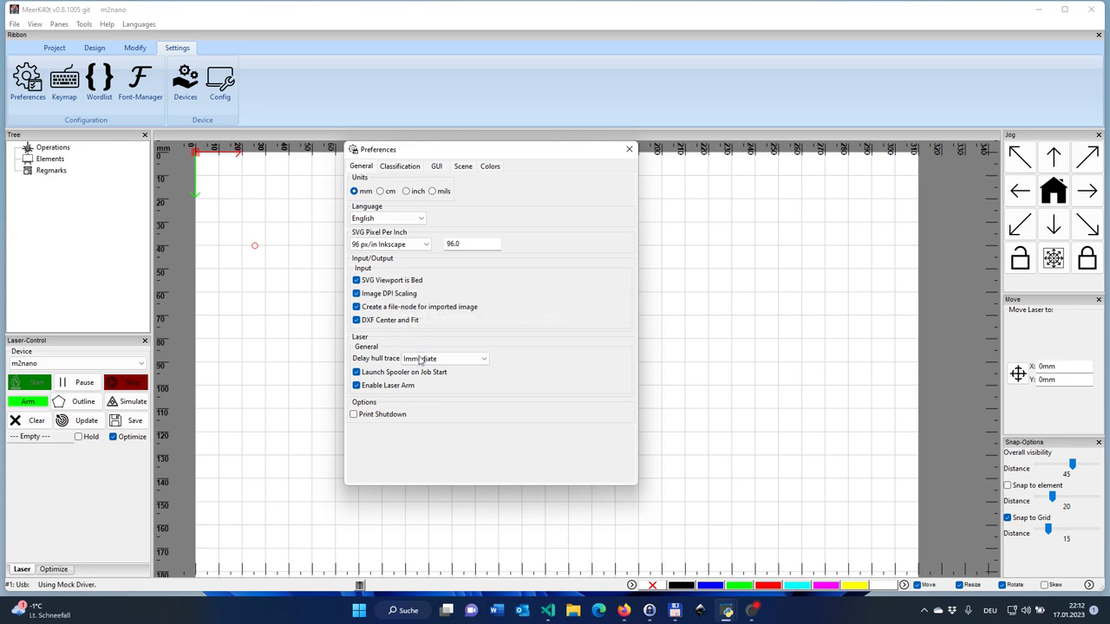
# Try the Manual preset in the classification preferences and switch back to the Automatic preset
pyautogui.click(399, 167)
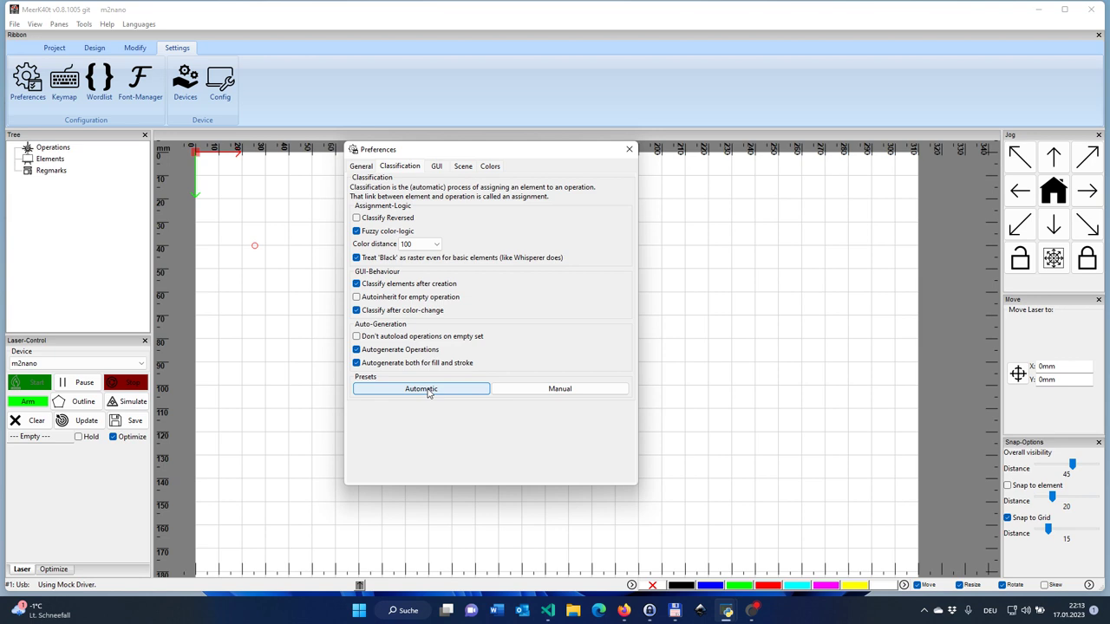
pyautogui.click(533, 390)
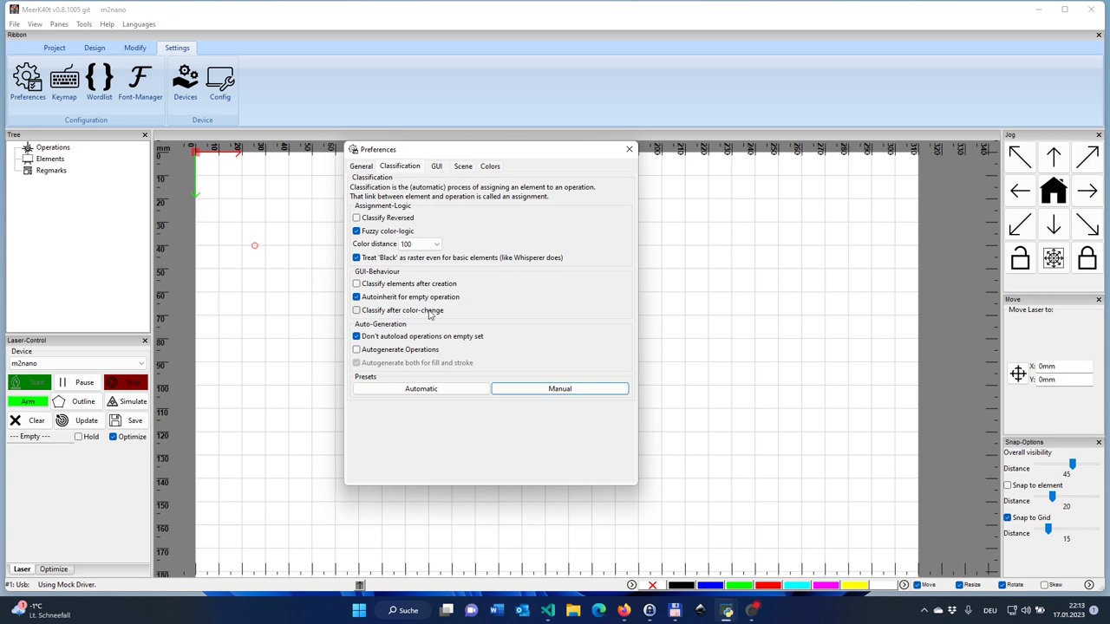
pyautogui.click(444, 392)
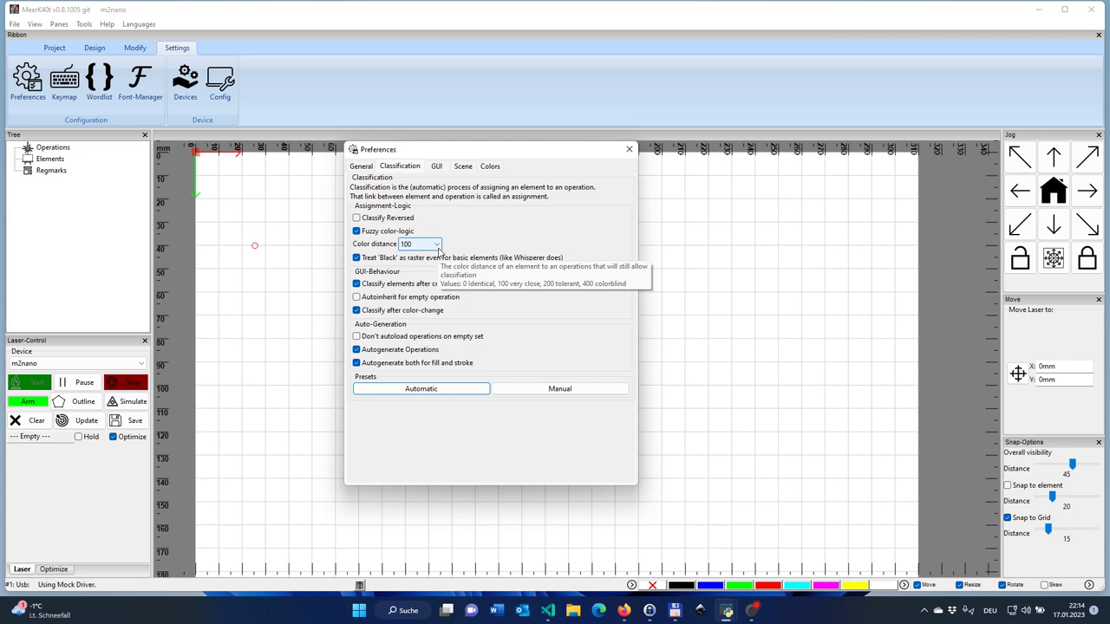
# Try classification color distances of 0, 100 and 200, and return the color distance to 100
pyautogui.click(437, 247)
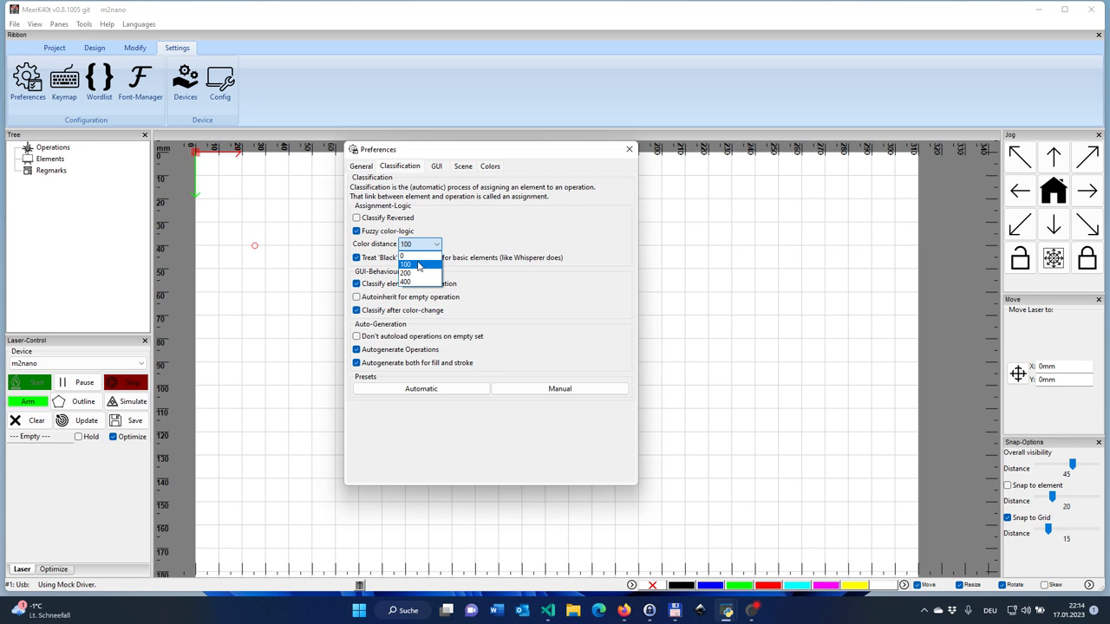
pyautogui.click(423, 255)
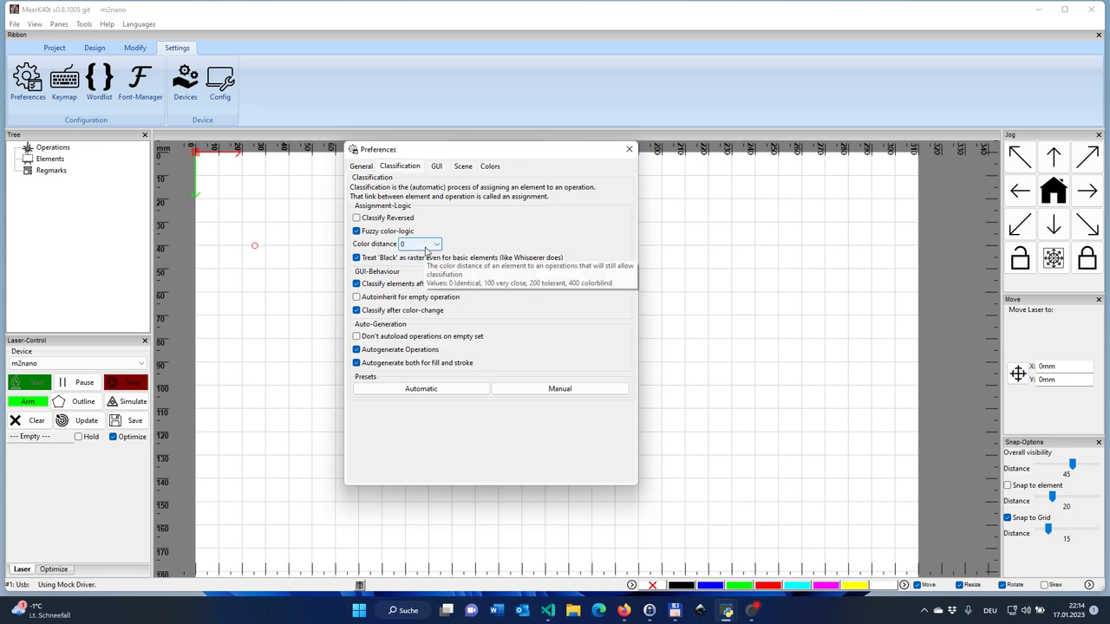
pyautogui.click(433, 247)
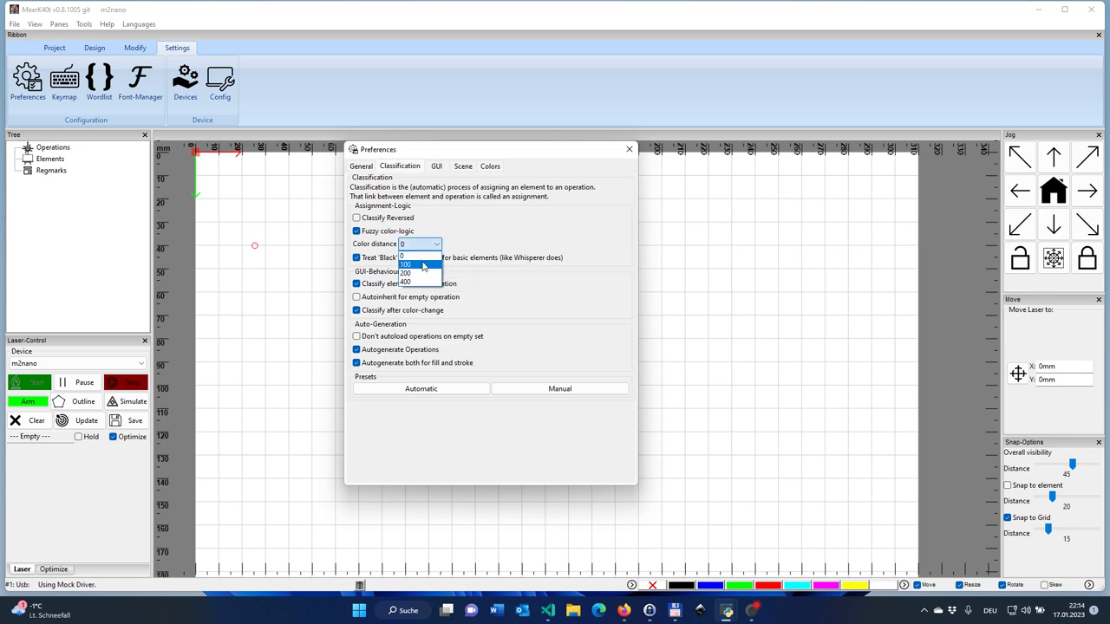
pyautogui.click(425, 264)
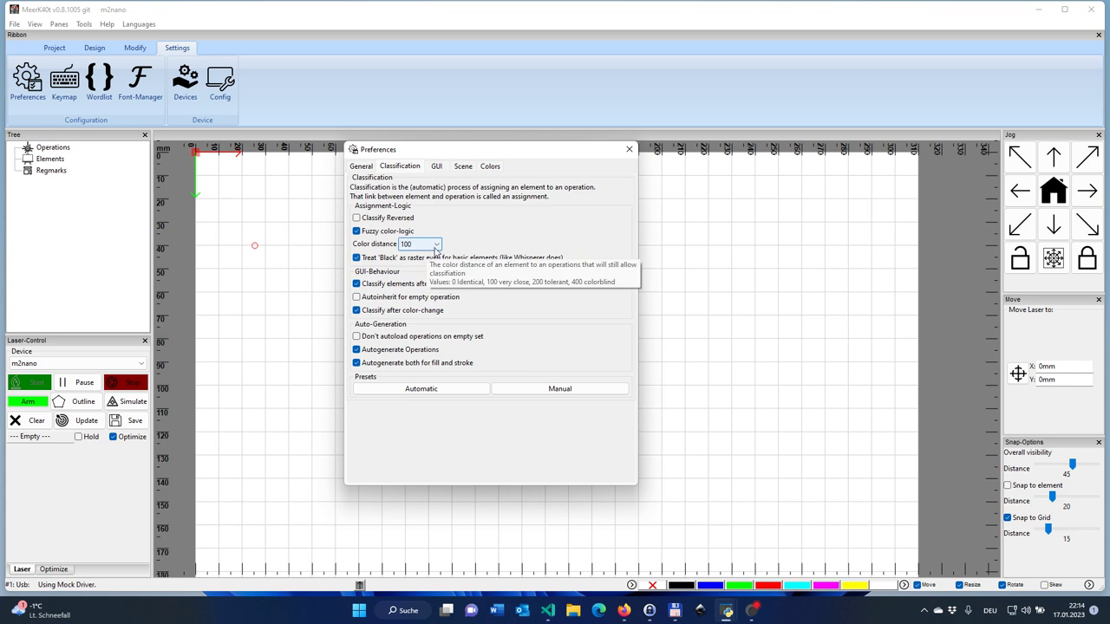
pyautogui.click(433, 247)
pyautogui.click(423, 274)
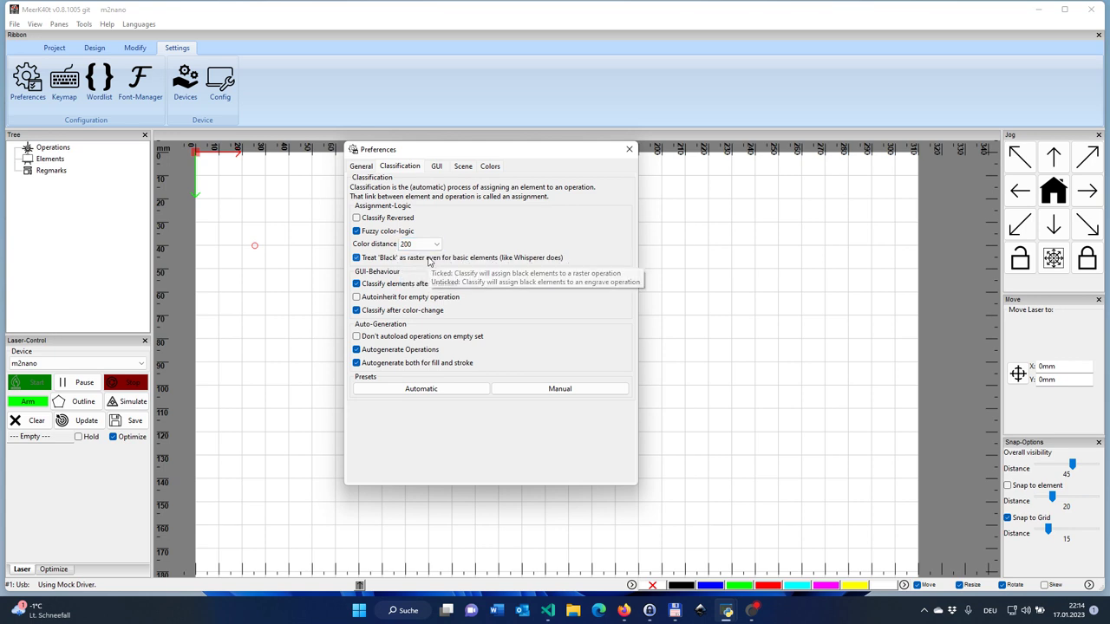
pyautogui.click(437, 247)
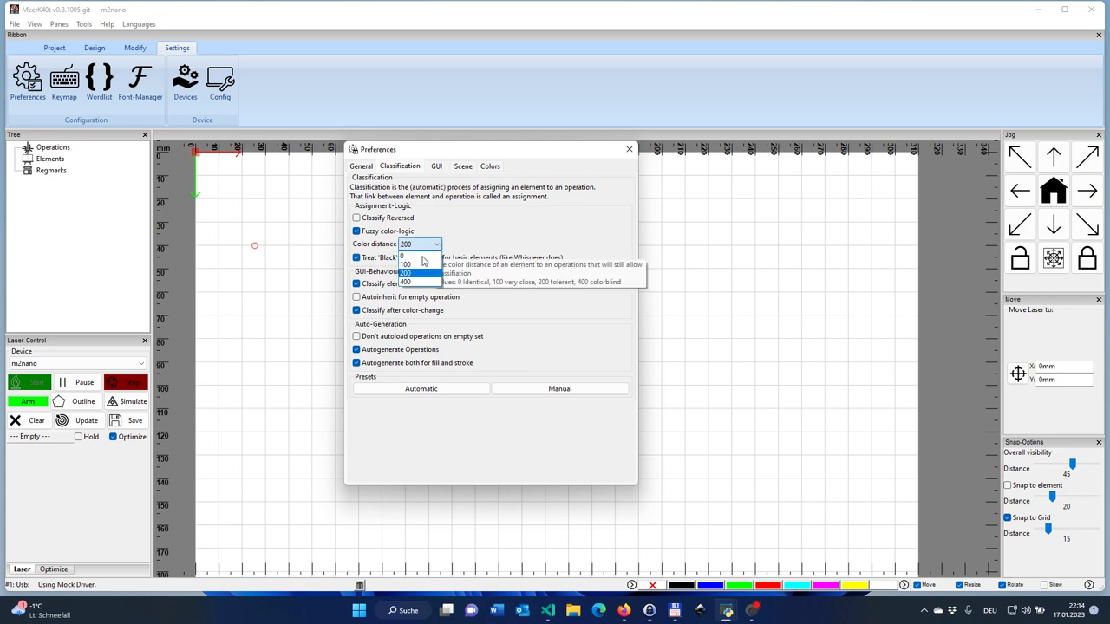
pyautogui.click(420, 265)
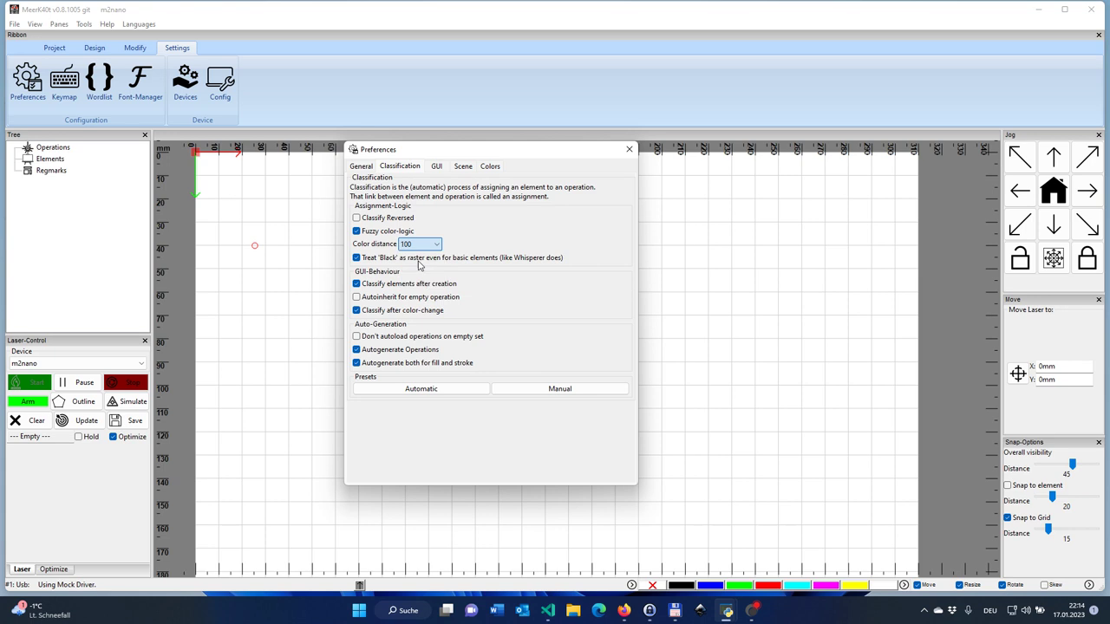
# Bring up the GUI preferences and draw an open zigzag polyline about 40 mm wide and 60 mm high near the bed's origin
pyautogui.click(435, 166)
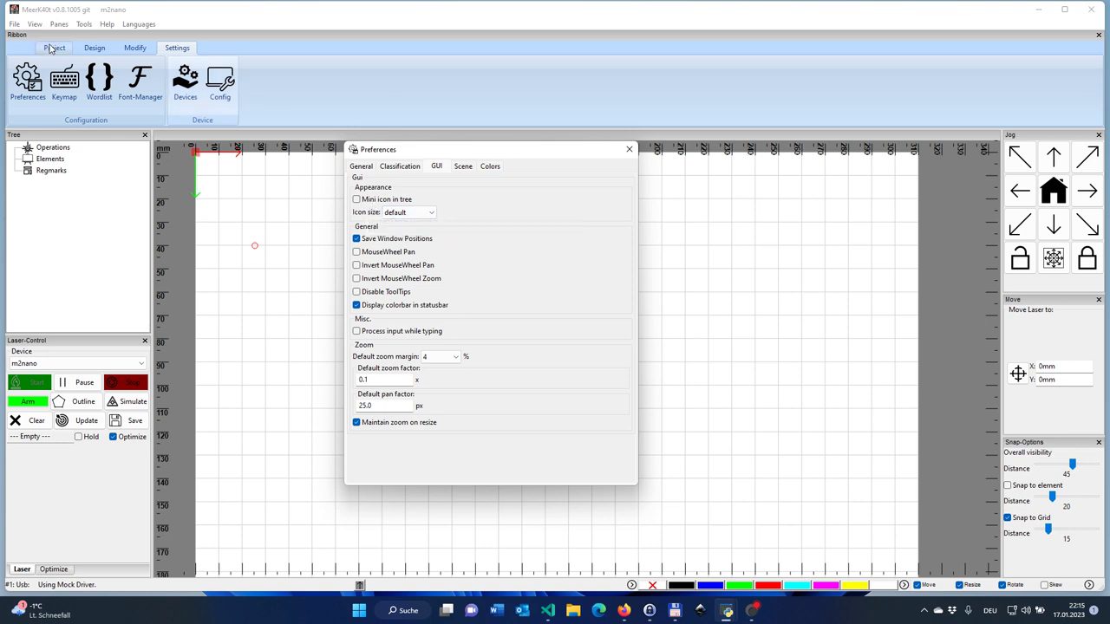
pyautogui.click(87, 48)
pyautogui.click(234, 83)
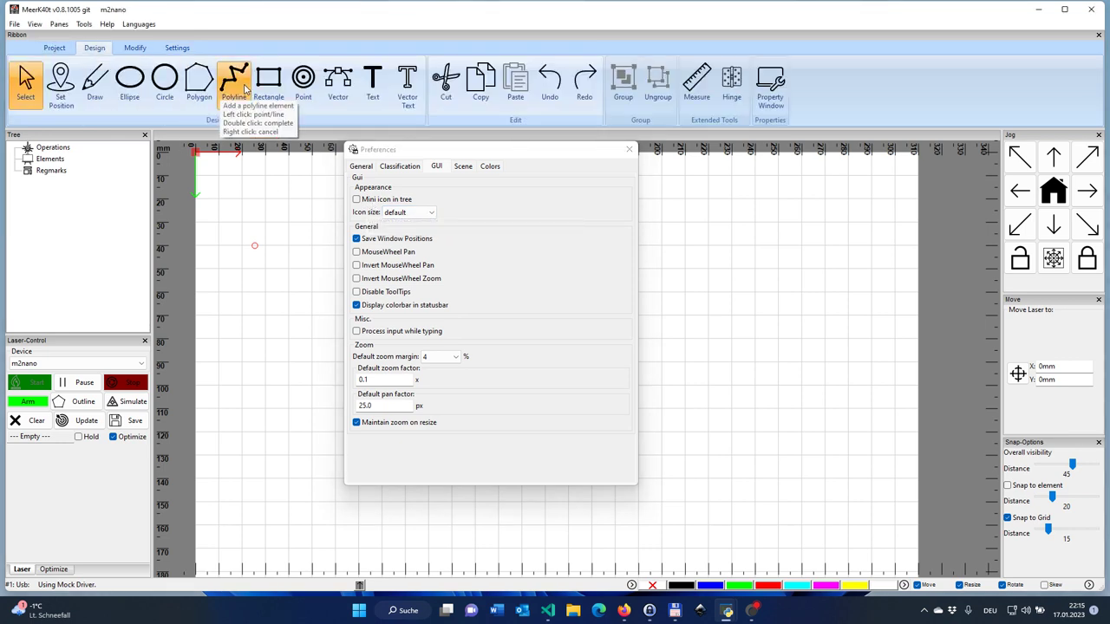
pyautogui.click(264, 199)
pyautogui.click(219, 292)
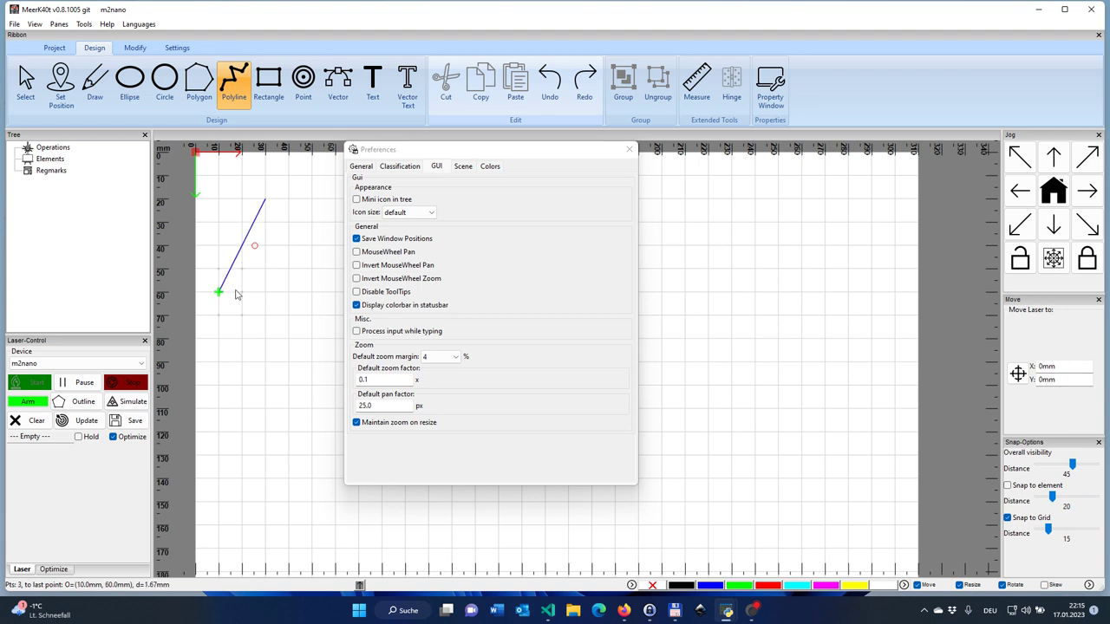
pyautogui.click(288, 270)
pyautogui.click(241, 338)
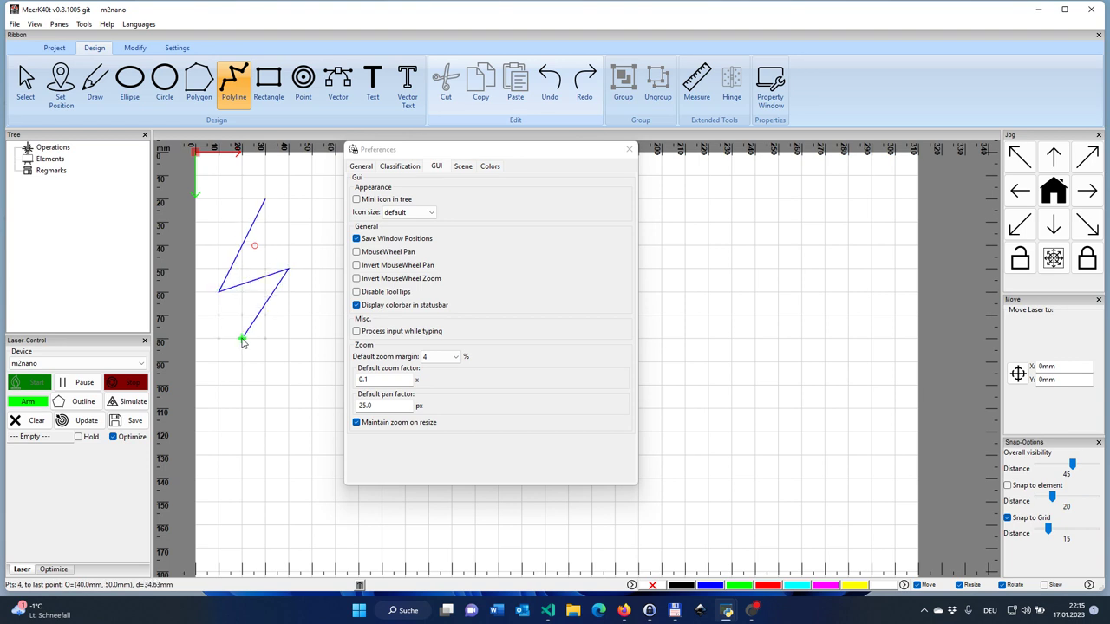
pyautogui.click(312, 245)
pyautogui.click(265, 245)
pyautogui.doubleClick(298, 324)
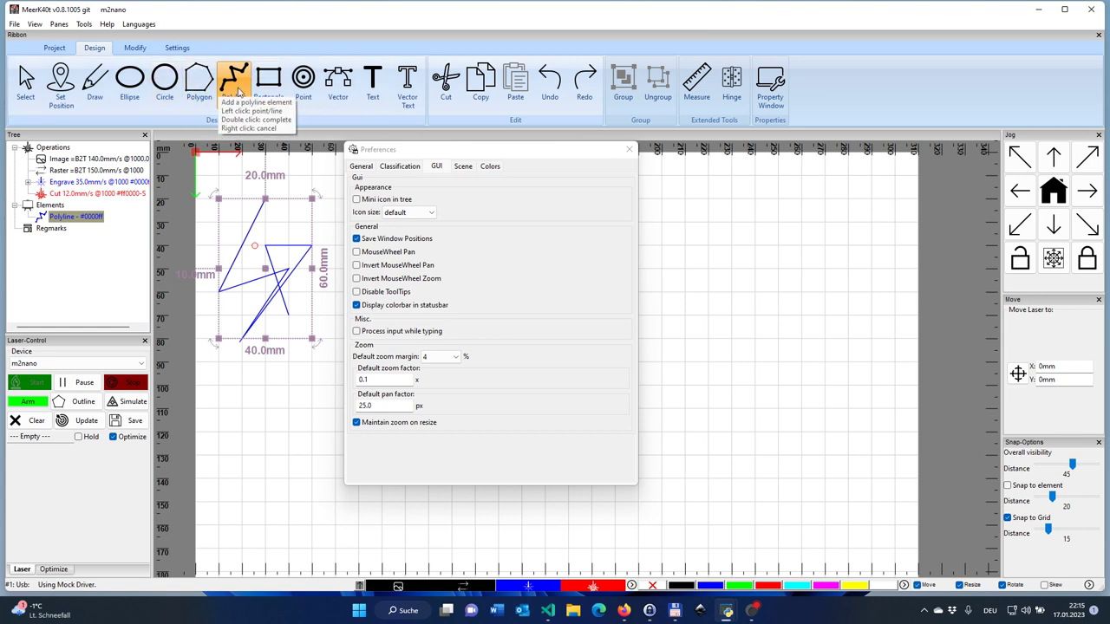
# Draw a triangular polygon about 30 mm wide and 30 mm high beside the zigzag polyline
pyautogui.moveTo(396, 149); pyautogui.dragTo(602, 122)
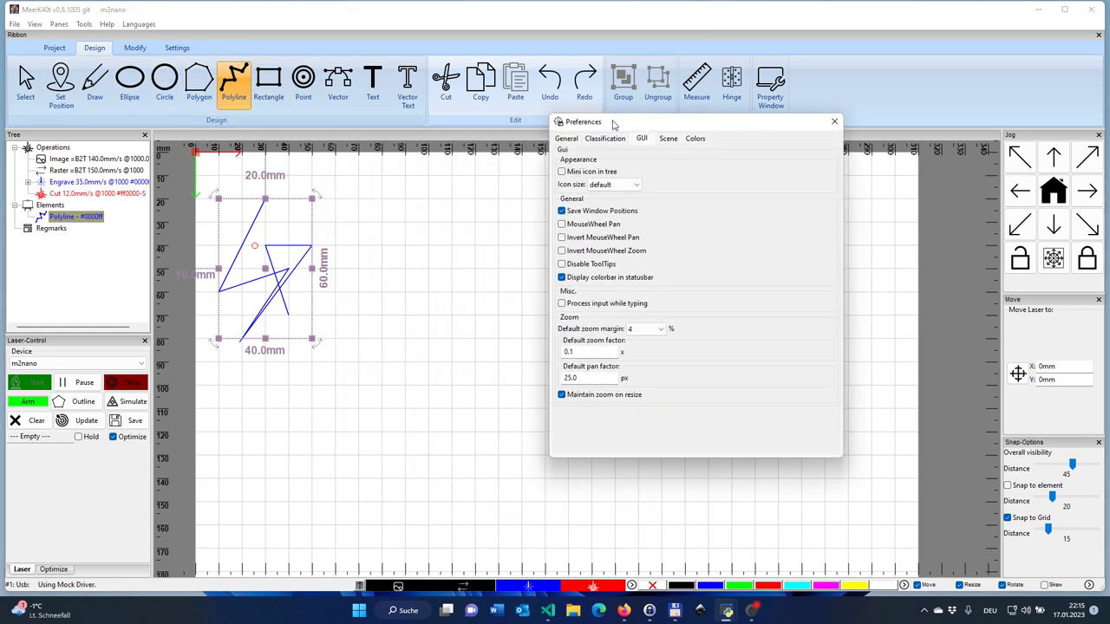
pyautogui.click(199, 82)
pyautogui.click(404, 223)
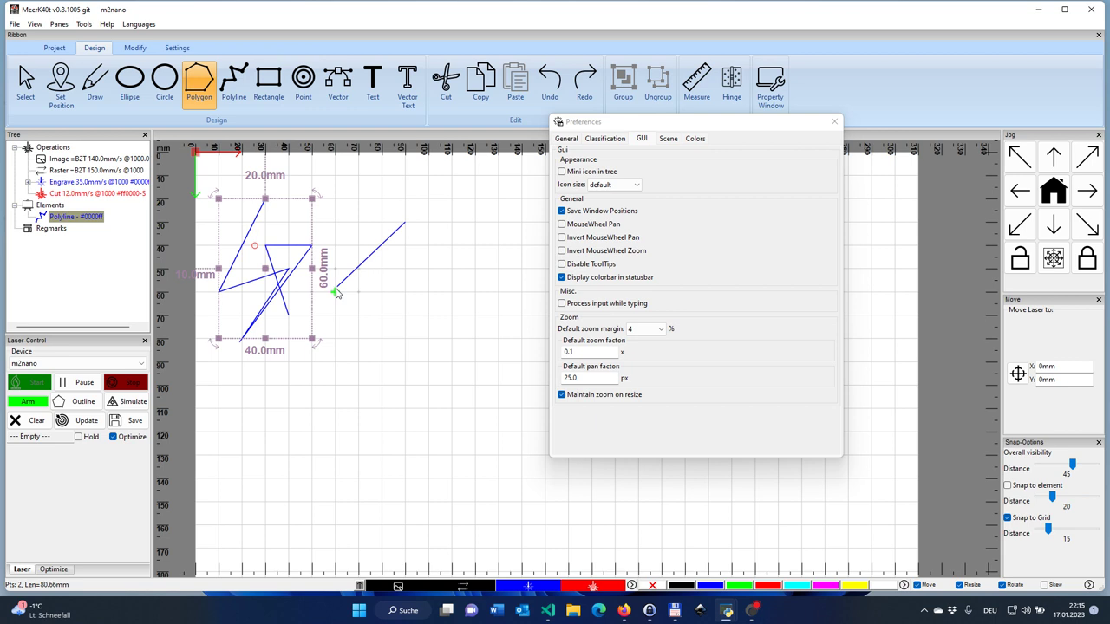
pyautogui.click(336, 292)
pyautogui.doubleClick(388, 292)
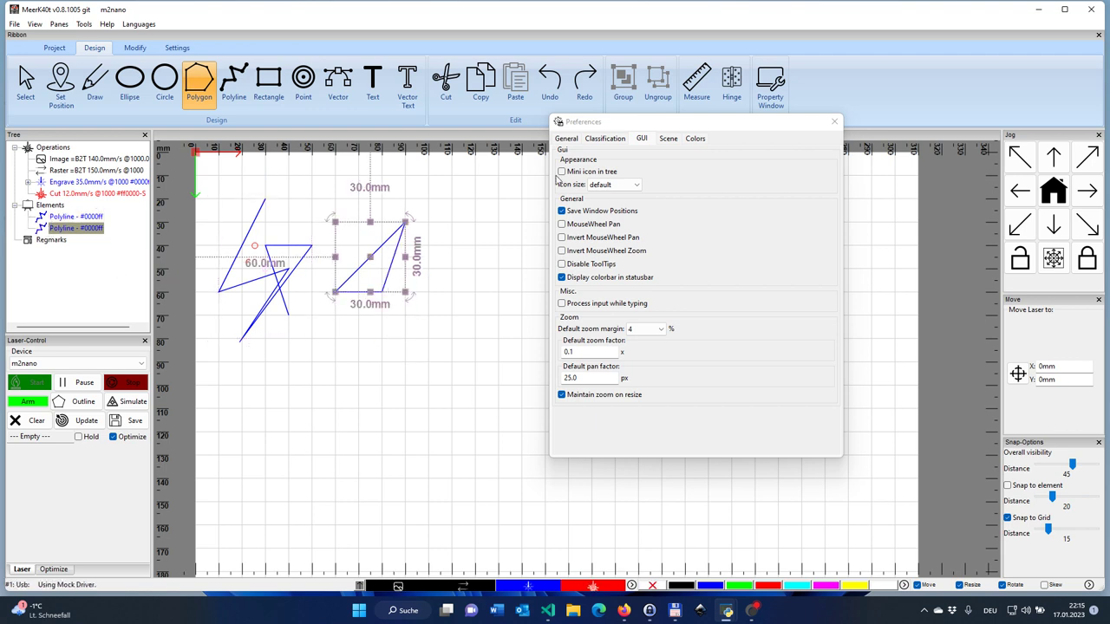
# Enable mini icons in the tree and select the zigzag polyline element
pyautogui.moveTo(601, 127); pyautogui.dragTo(522, 149)
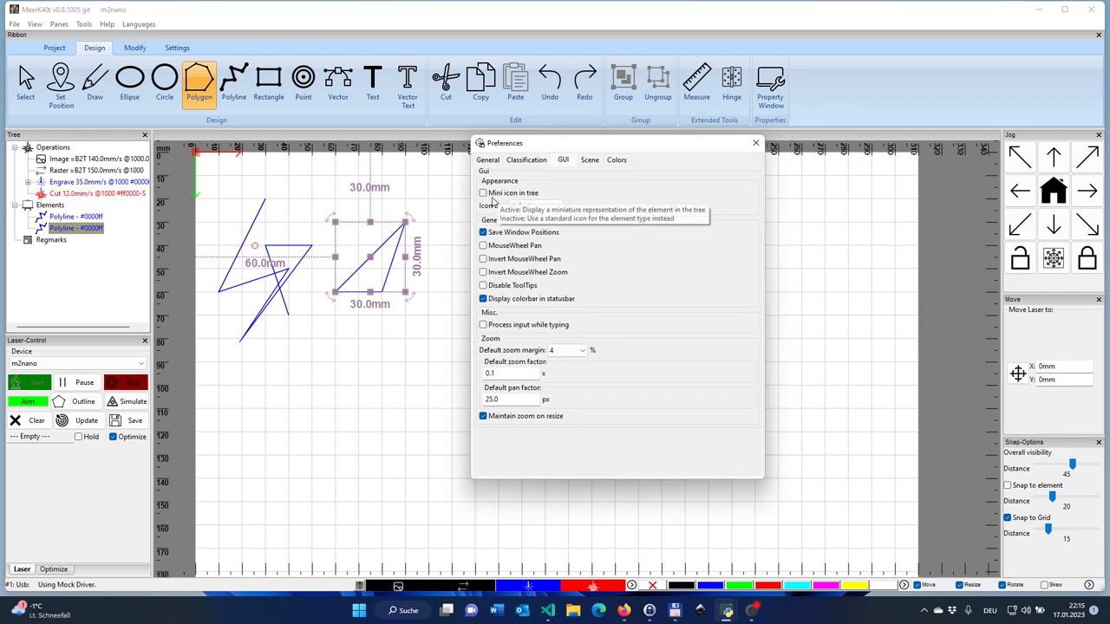
pyautogui.click(492, 194)
pyautogui.click(71, 217)
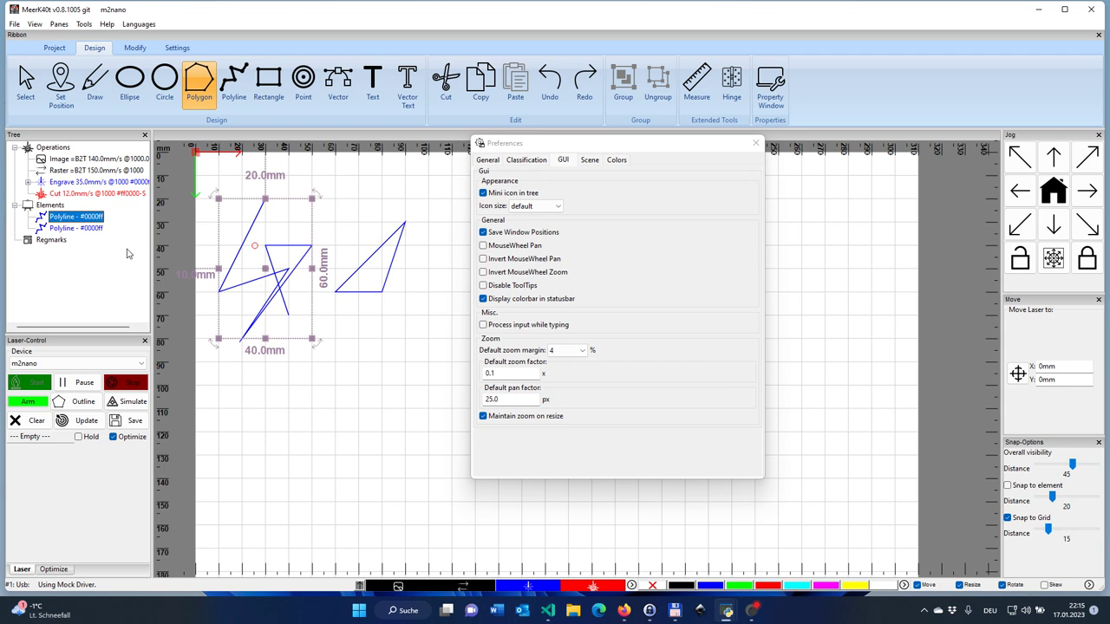
# Draw a round ellipse about 20 mm across below the triangle and a polygon about 50 mm wide by 40 mm high overlapping the shapes
pyautogui.click(130, 82)
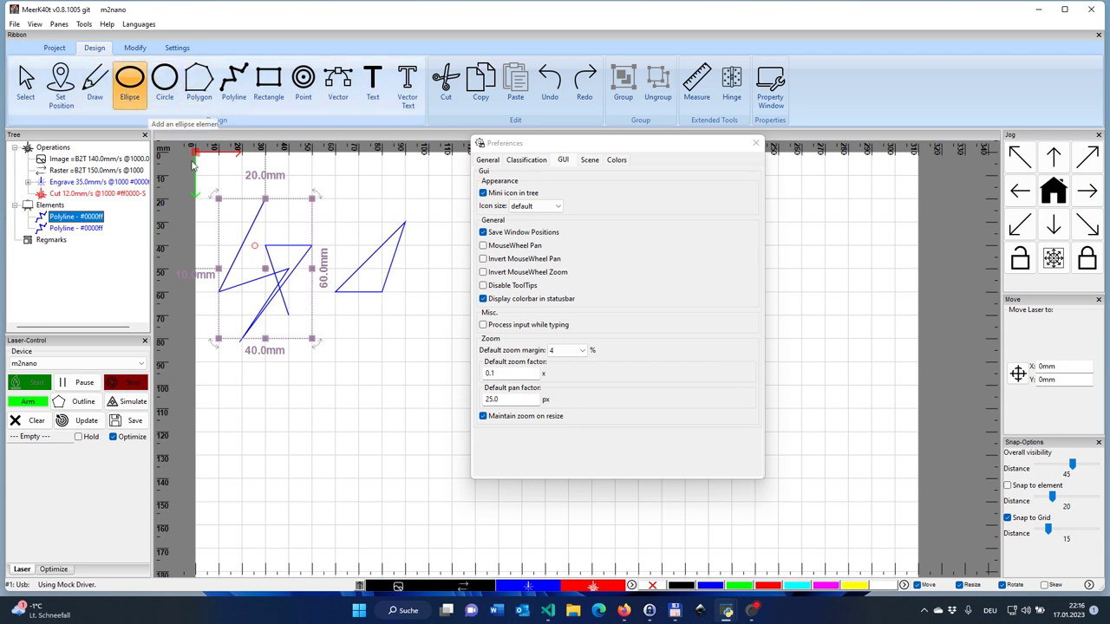
pyautogui.moveTo(358, 292); pyautogui.dragTo(408, 351)
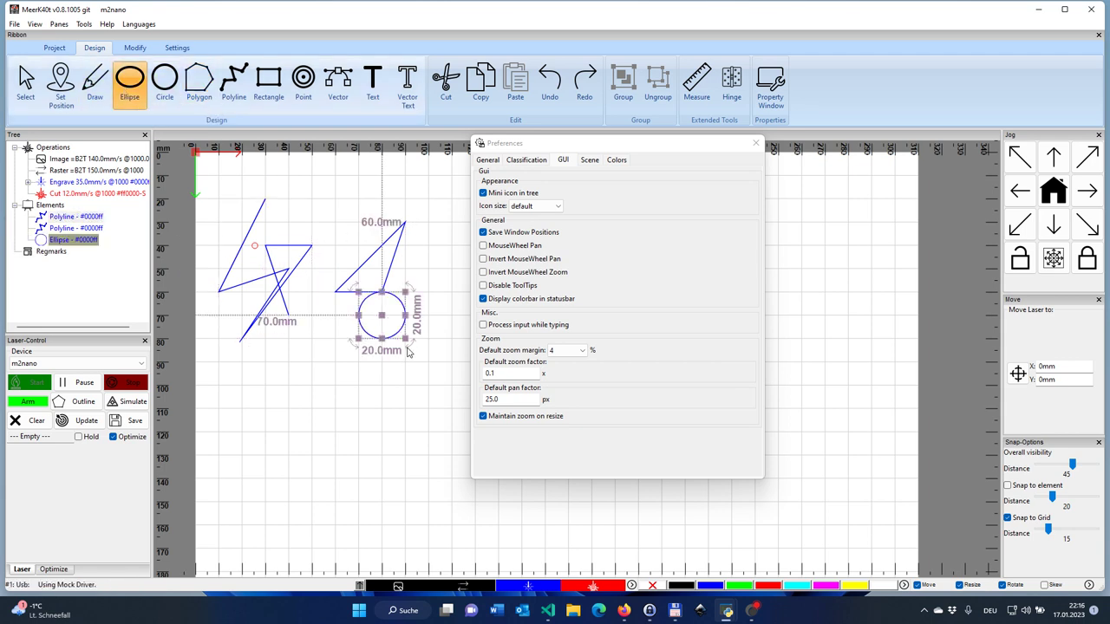
pyautogui.click(199, 97)
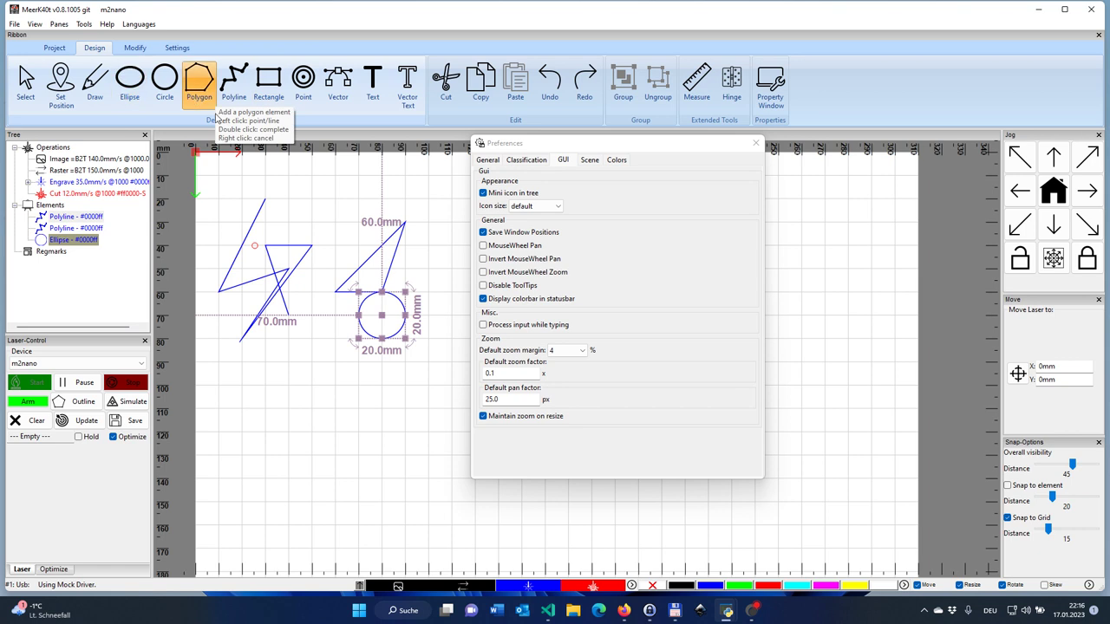
pyautogui.click(334, 222)
pyautogui.click(312, 313)
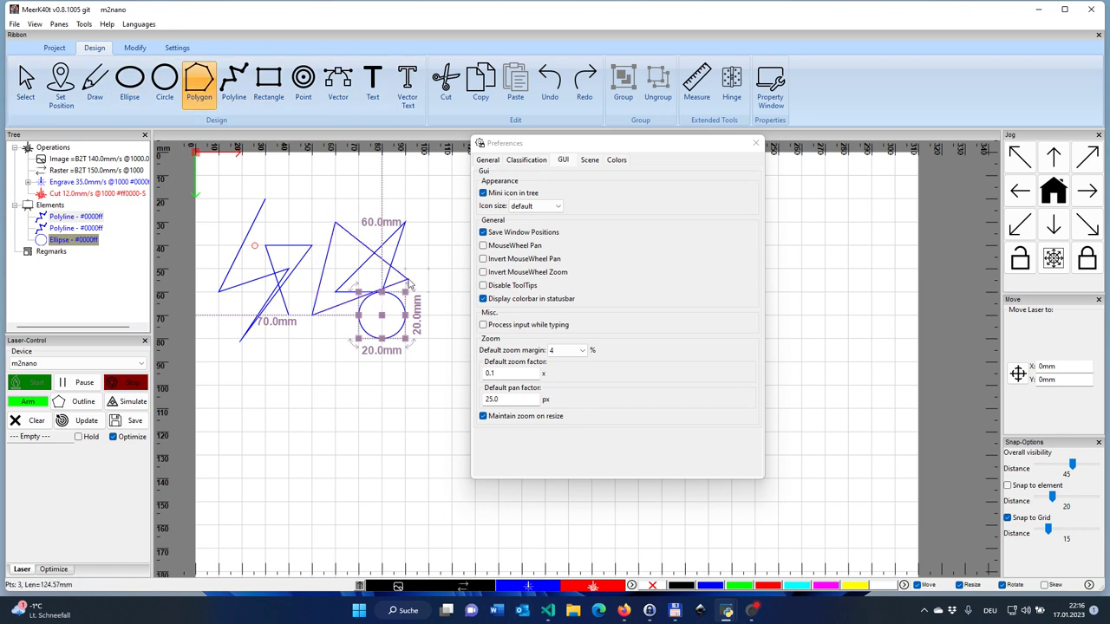
pyautogui.click(410, 285)
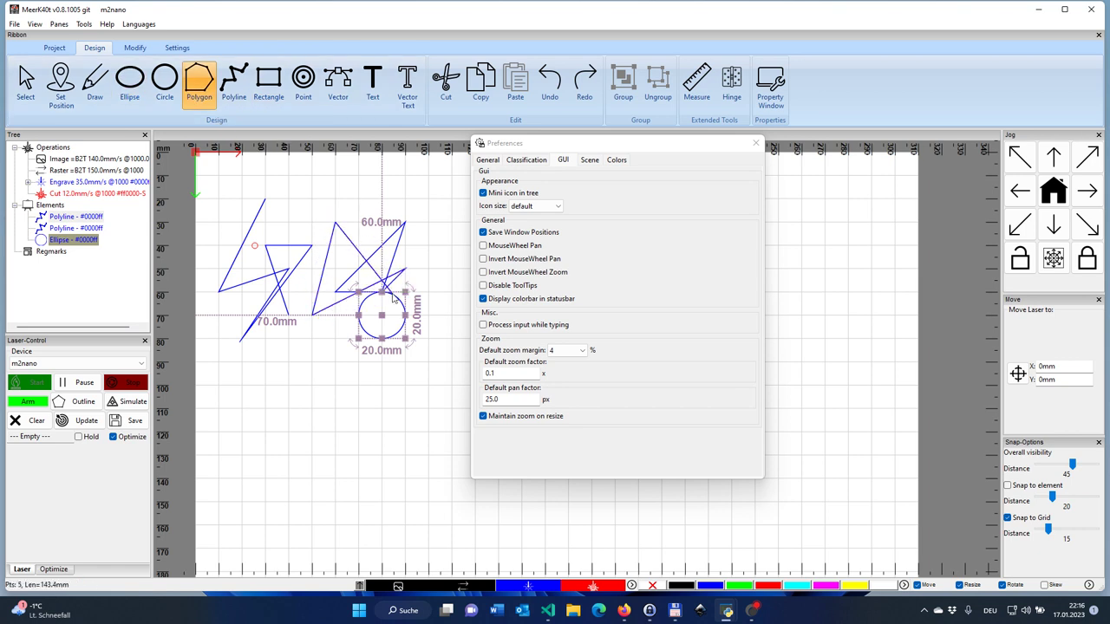
pyautogui.click(405, 268)
pyautogui.click(293, 322)
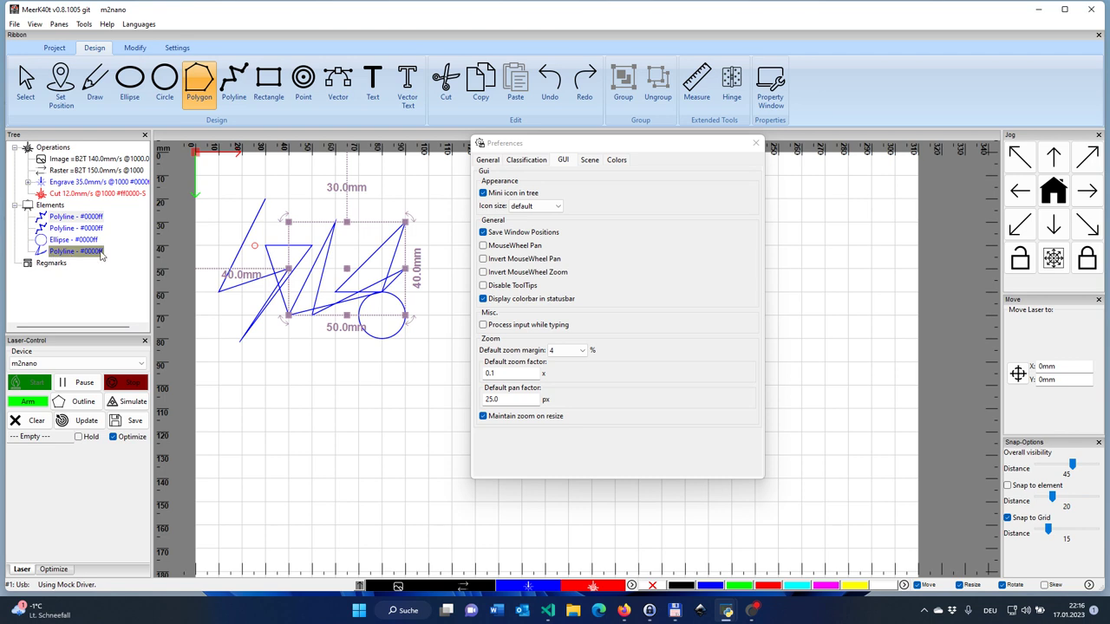
# Turn off mini icons in the tree and close the preferences
pyautogui.click(499, 195)
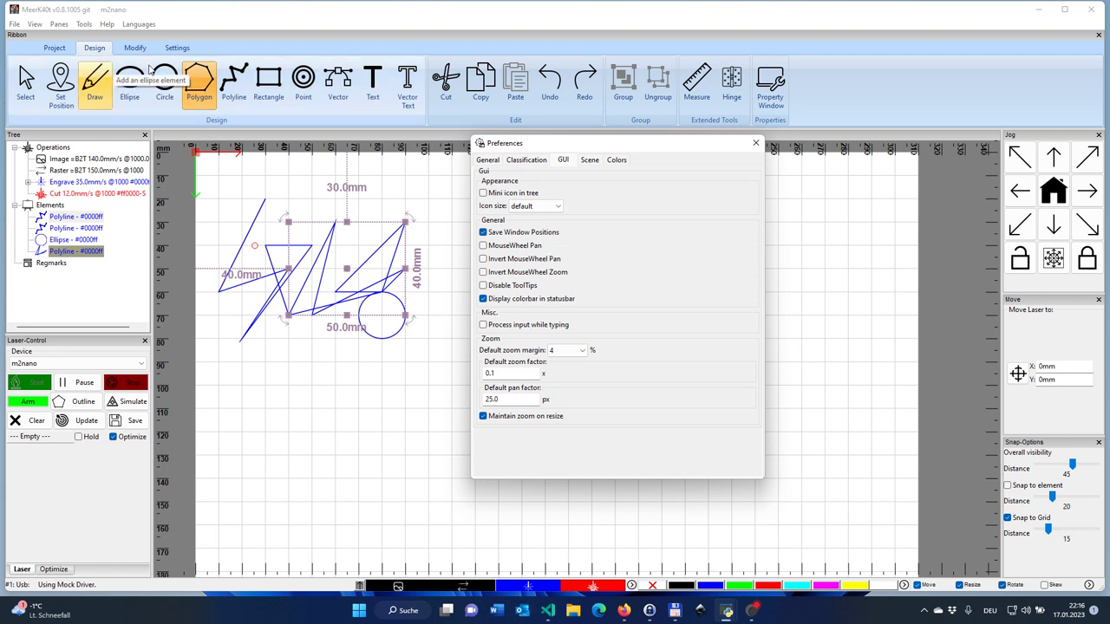
pyautogui.click(755, 144)
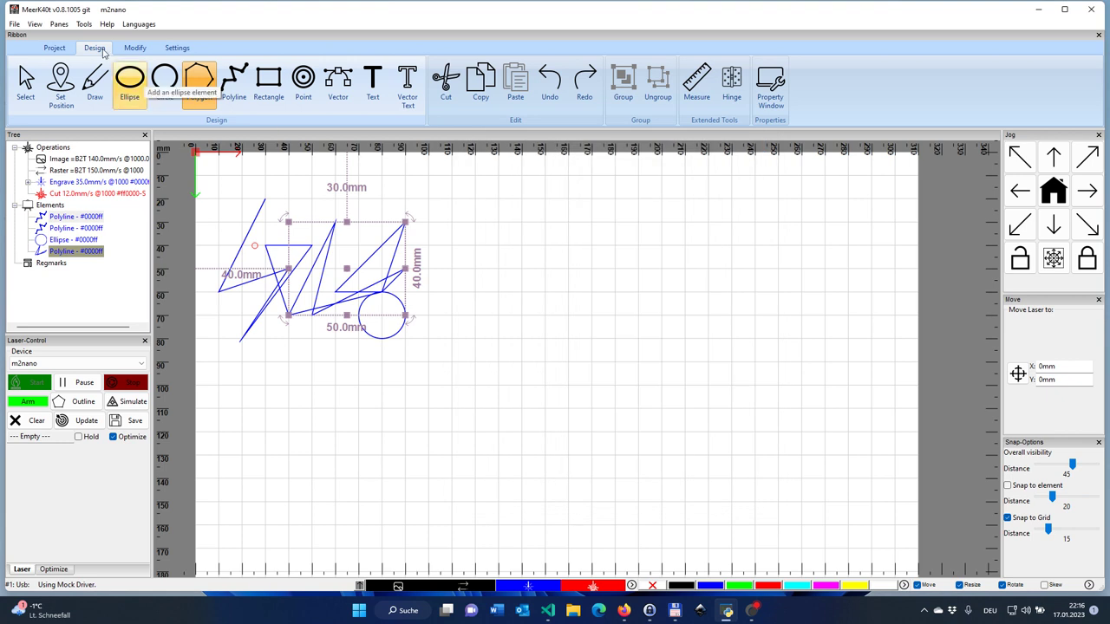
# Open the GUI preferences and switch the statusbar colorbar display off and back on
pyautogui.click(55, 49)
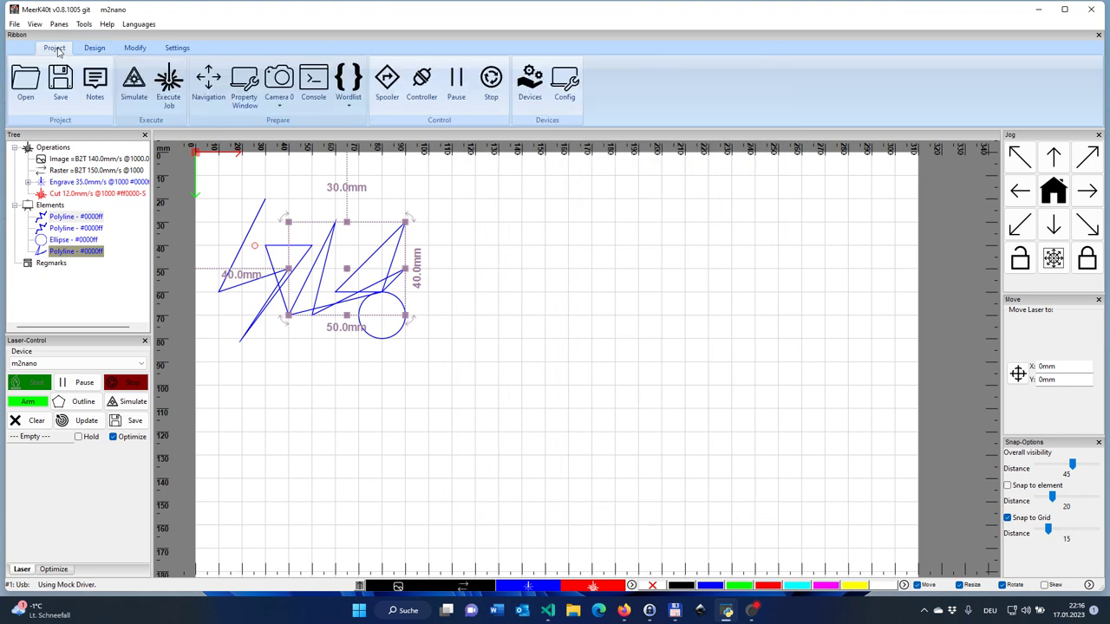
pyautogui.click(177, 49)
pyautogui.click(27, 87)
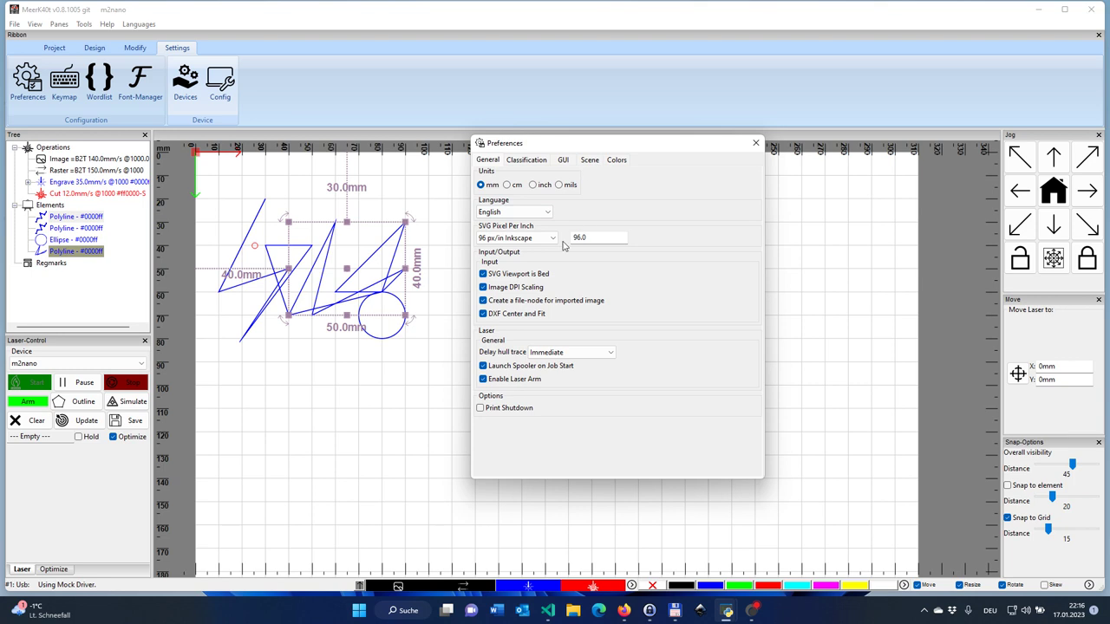
pyautogui.click(562, 161)
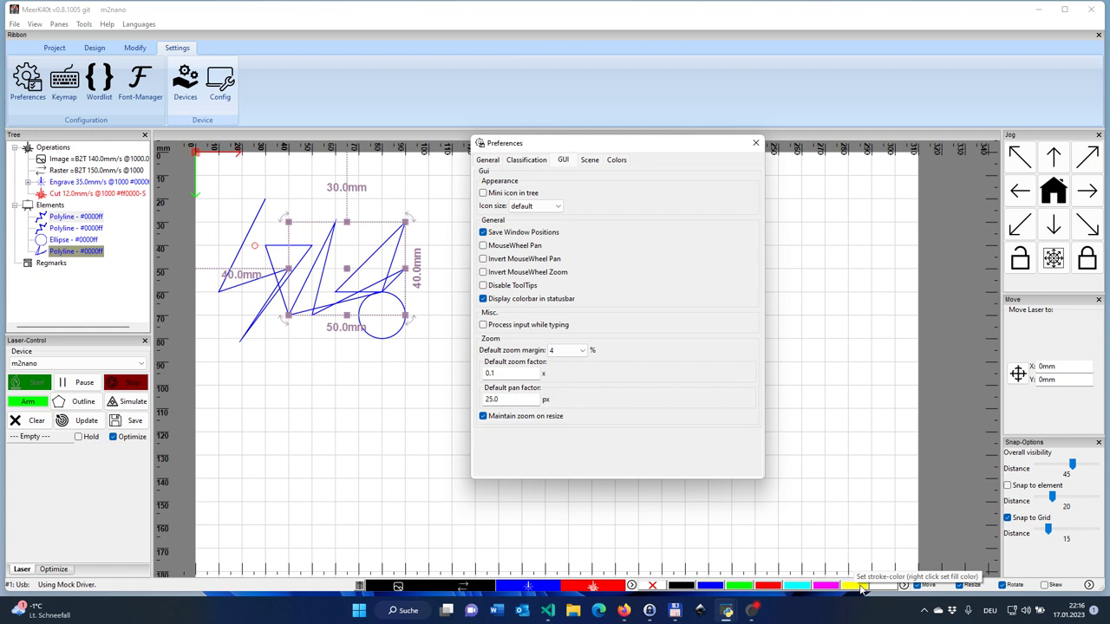
pyautogui.click(532, 300)
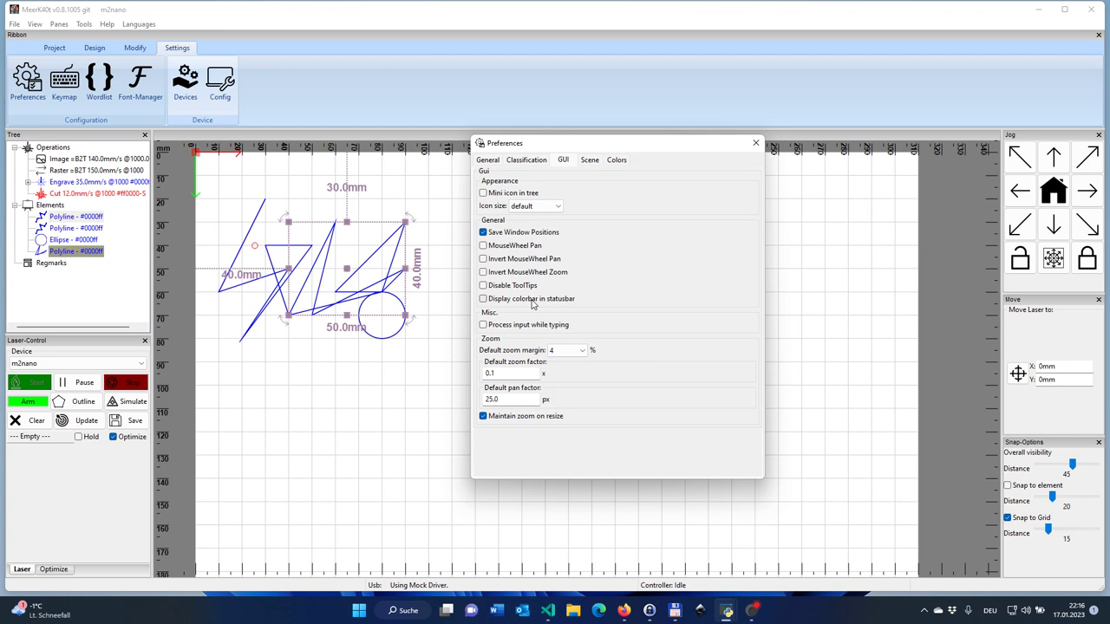
pyautogui.click(533, 300)
# Set the bed color to olive #808000 in the color preferences
pyautogui.click(591, 160)
pyautogui.click(617, 160)
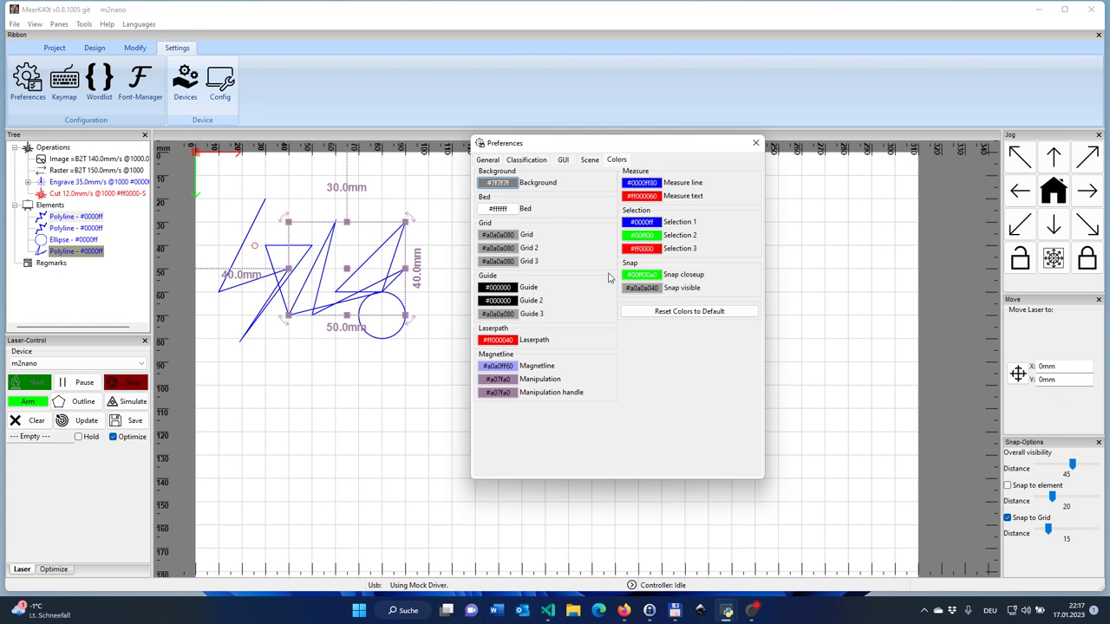
pyautogui.click(506, 212)
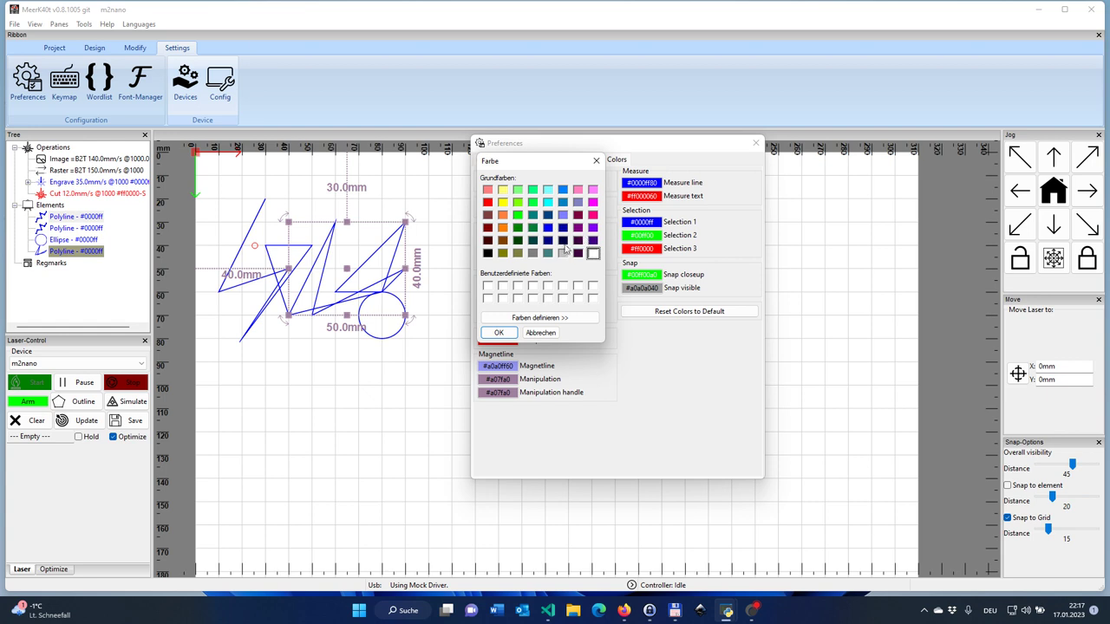
pyautogui.click(502, 253)
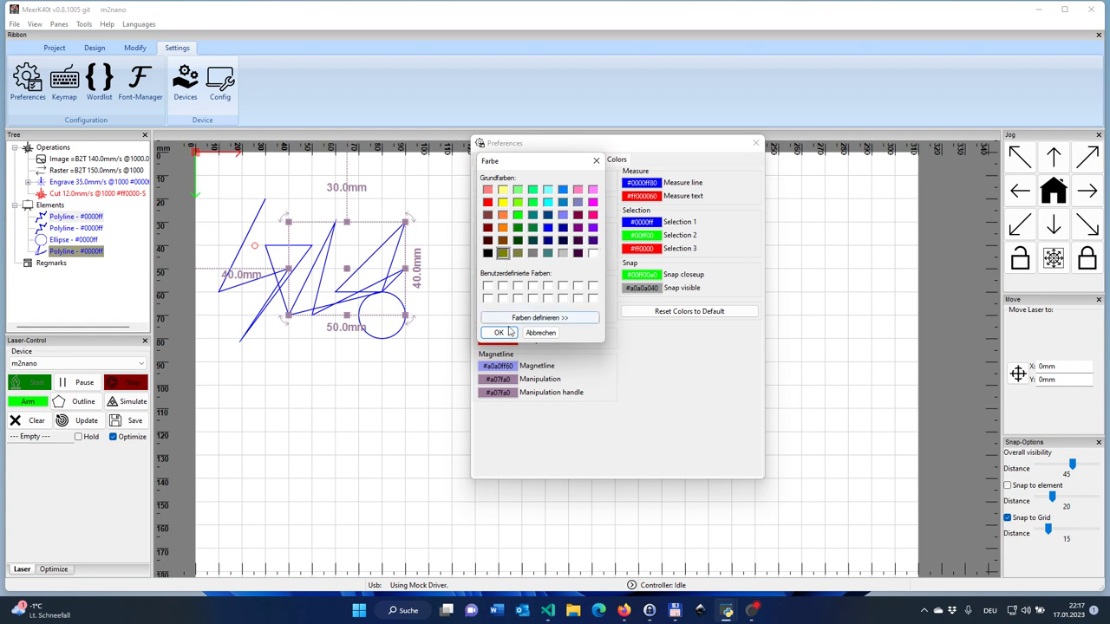
pyautogui.click(506, 334)
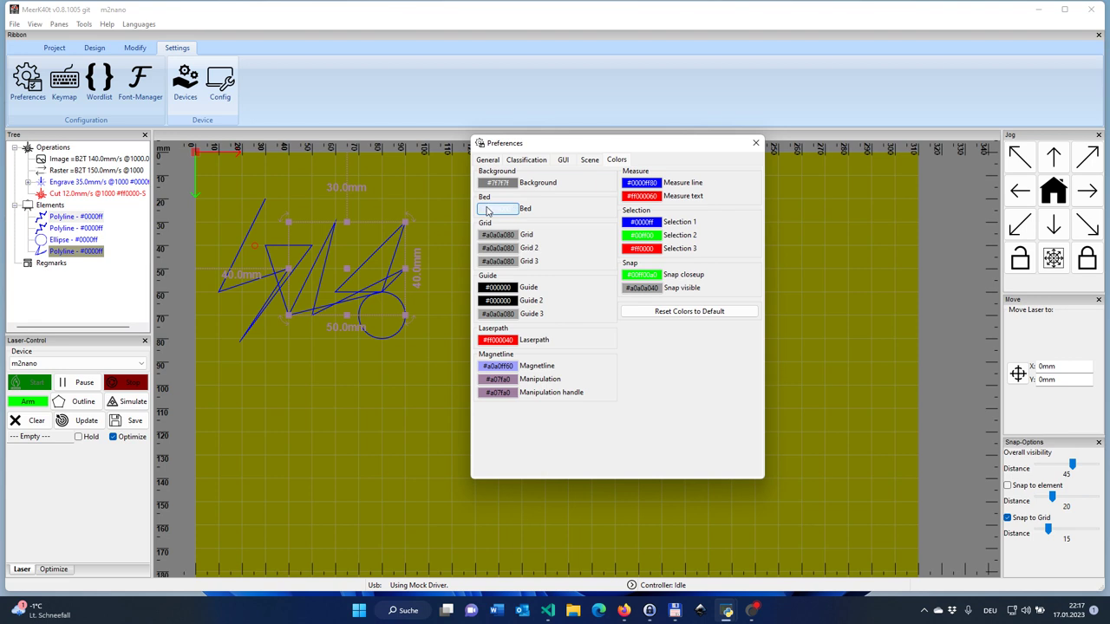
# Set the primary grid color to bright green #00ff00
pyautogui.click(494, 235)
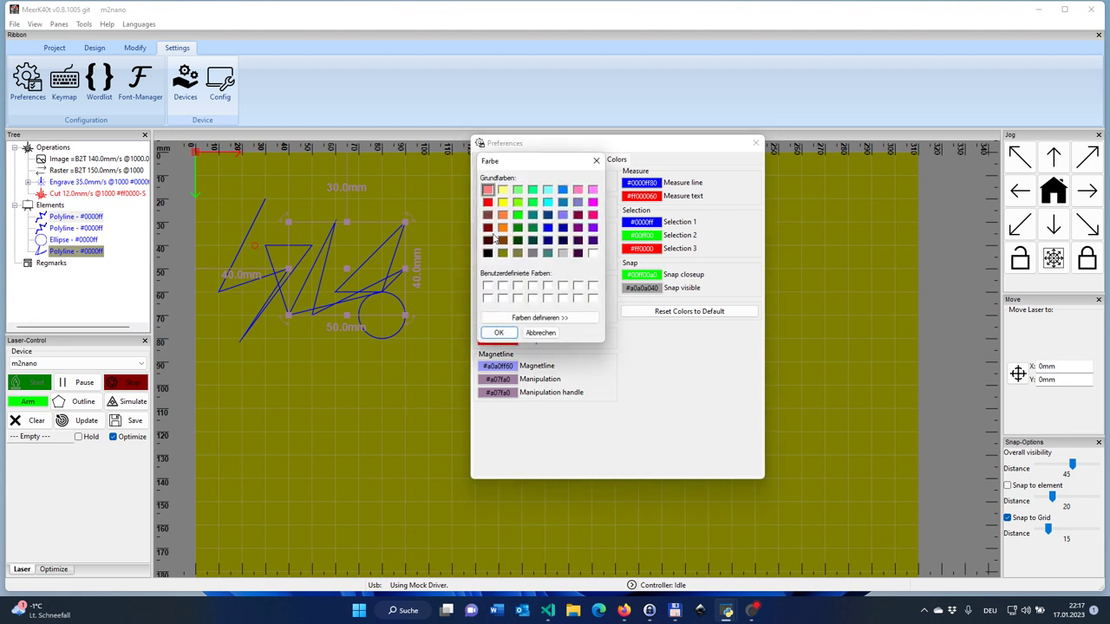
pyautogui.click(518, 216)
pyautogui.click(500, 333)
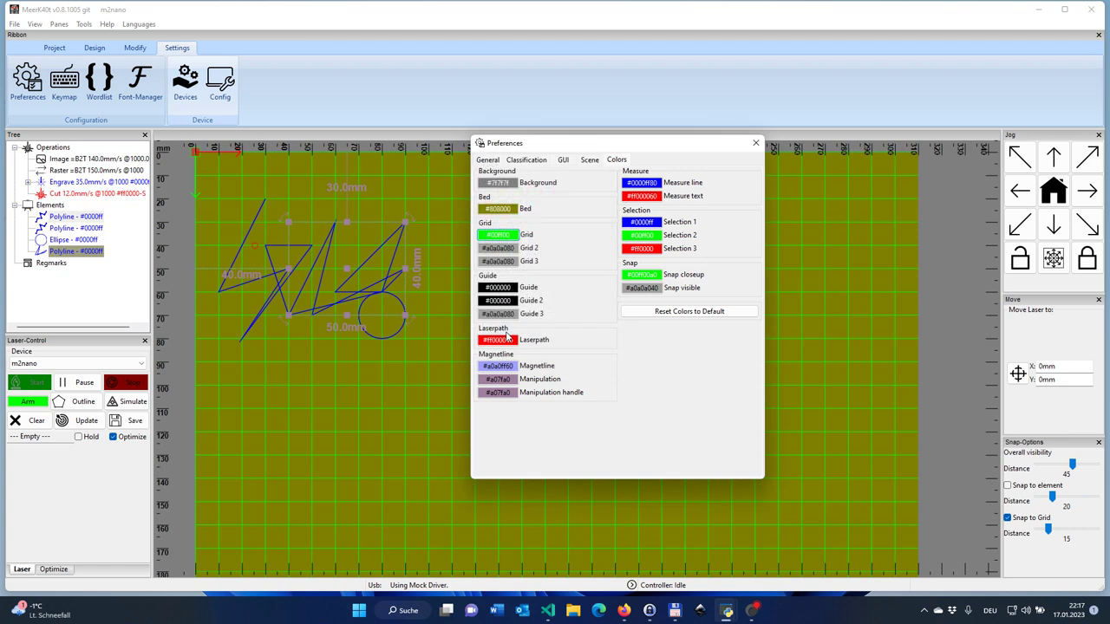
# Cancel a color choice for Grid 2 and reset all scene colors to their defaults
pyautogui.click(503, 250)
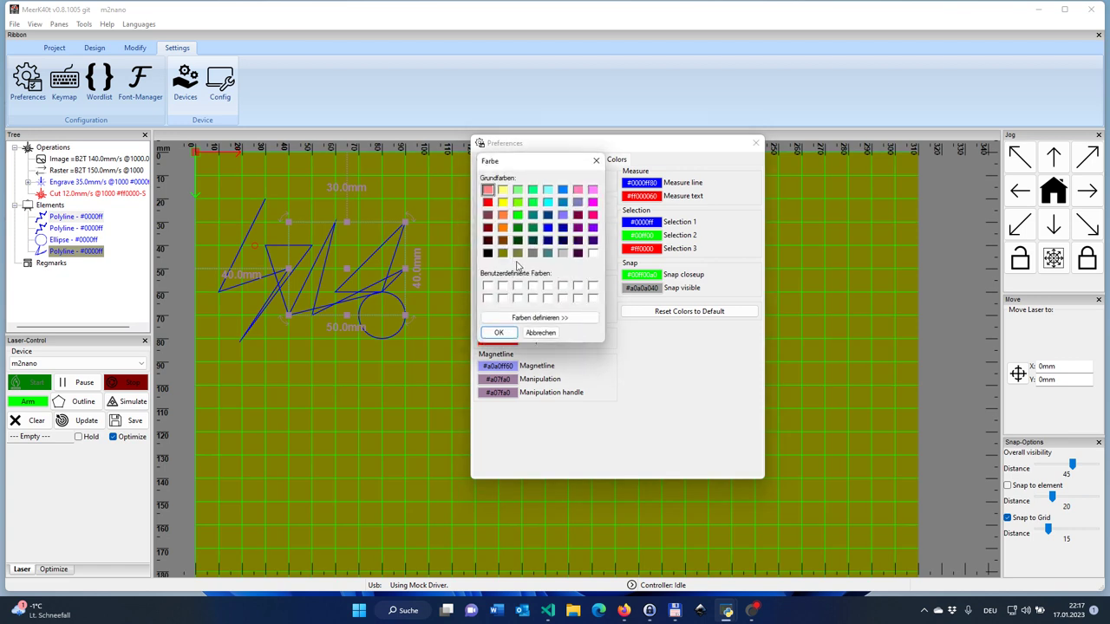
pyautogui.click(539, 333)
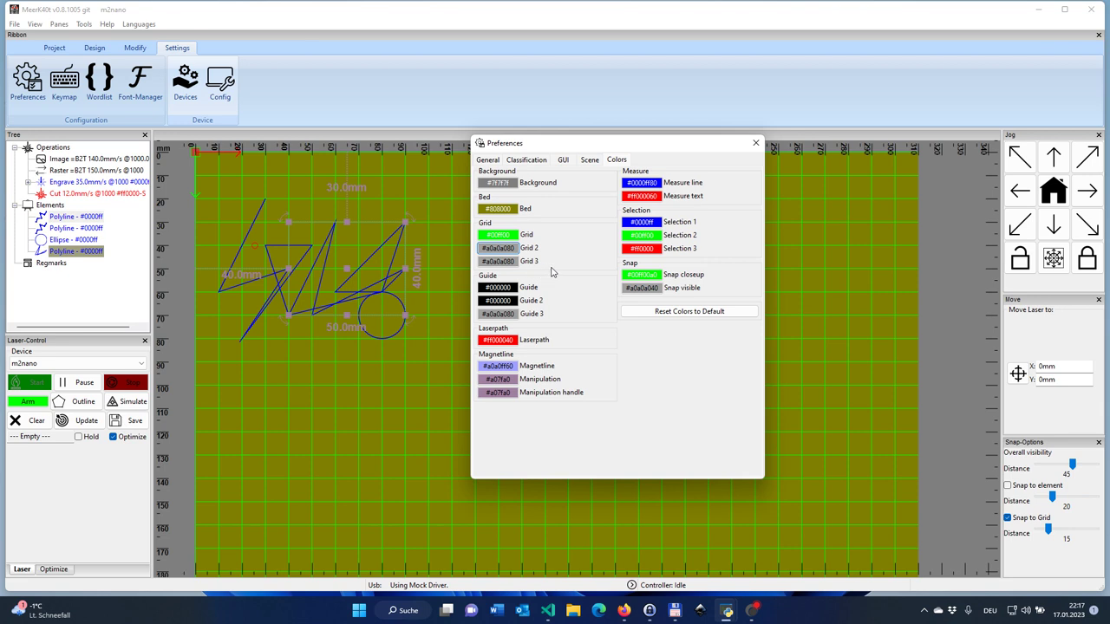
pyautogui.click(667, 314)
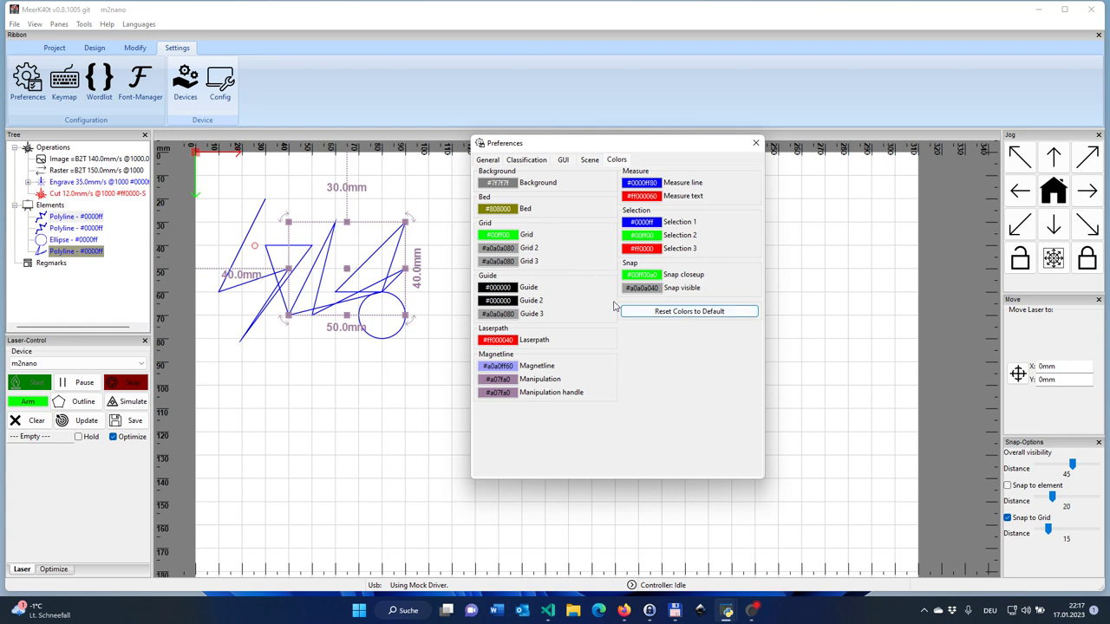
# Show the scene preferences, then select the circle and move it 30 mm straight down
pyautogui.click(591, 163)
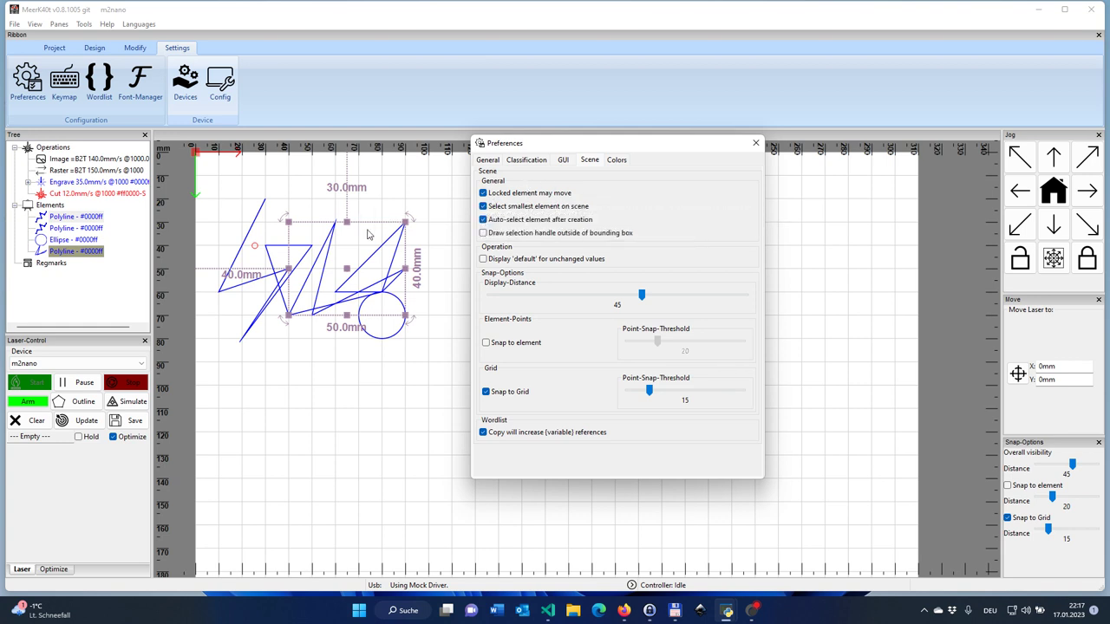
pyautogui.click(366, 344)
pyautogui.click(366, 344)
pyautogui.click(385, 322)
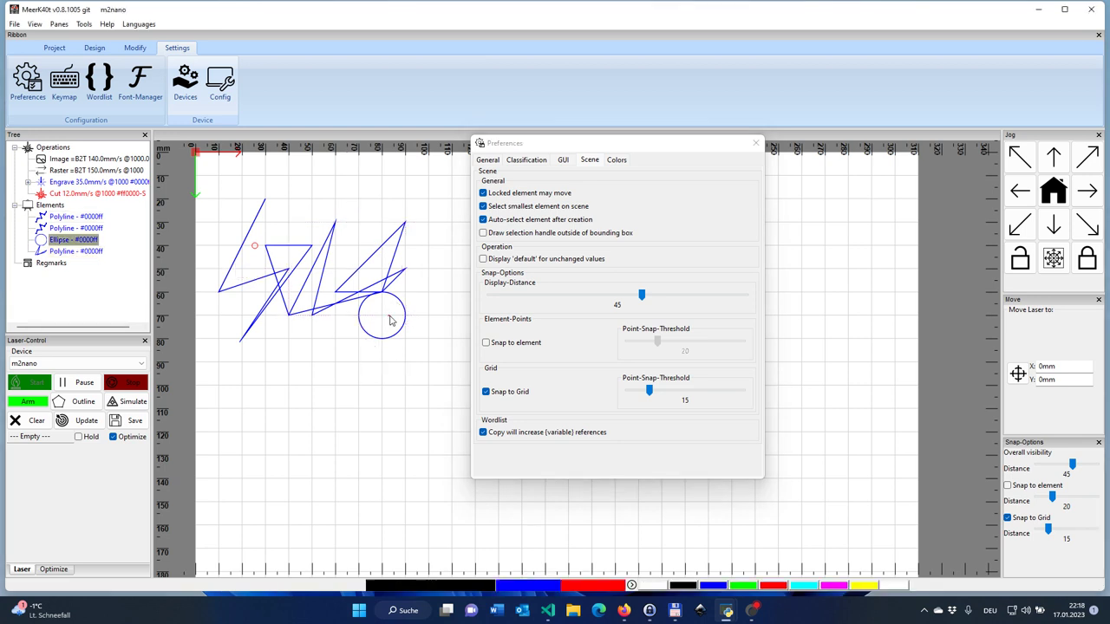
pyautogui.moveTo(379, 316); pyautogui.dragTo(379, 385)
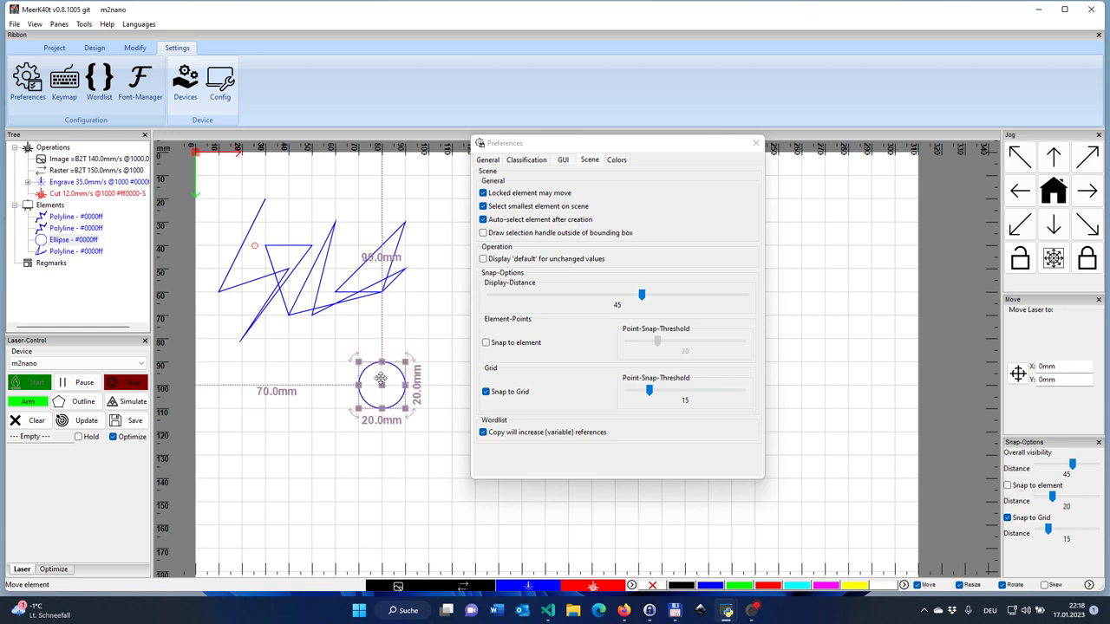
# Lock the selected circle to prevent manipulations
pyautogui.click(95, 49)
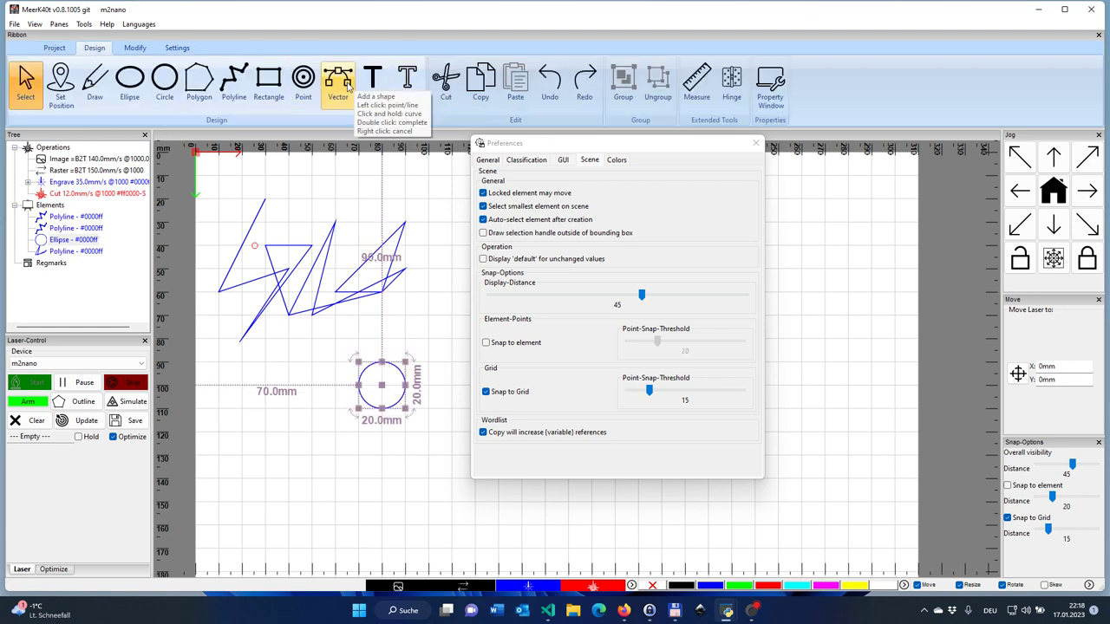
pyautogui.rightClick(388, 375)
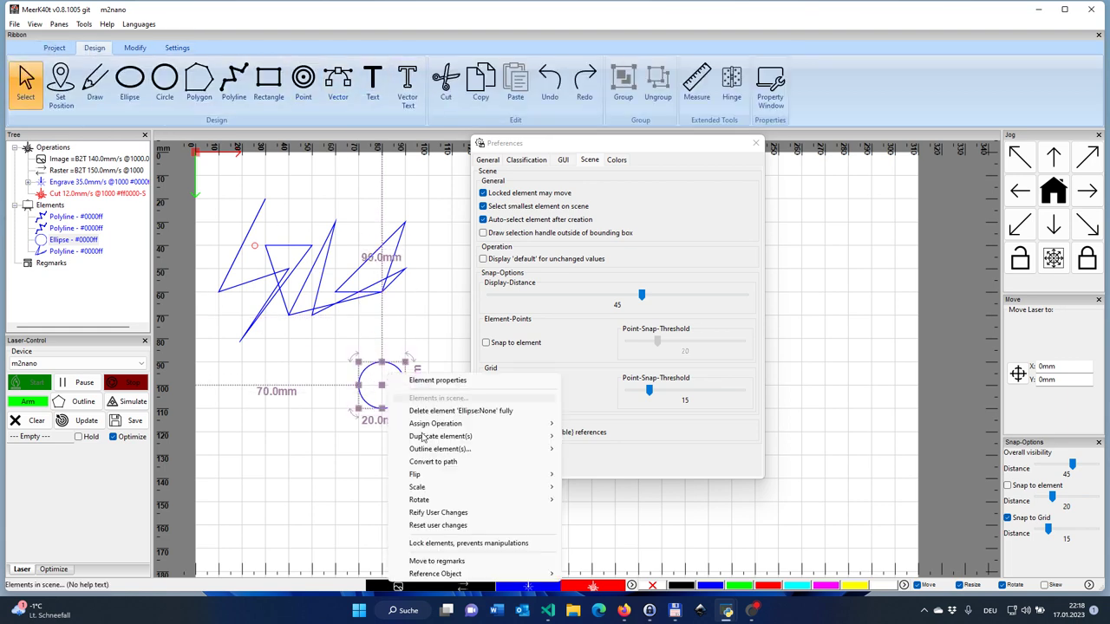
pyautogui.click(472, 544)
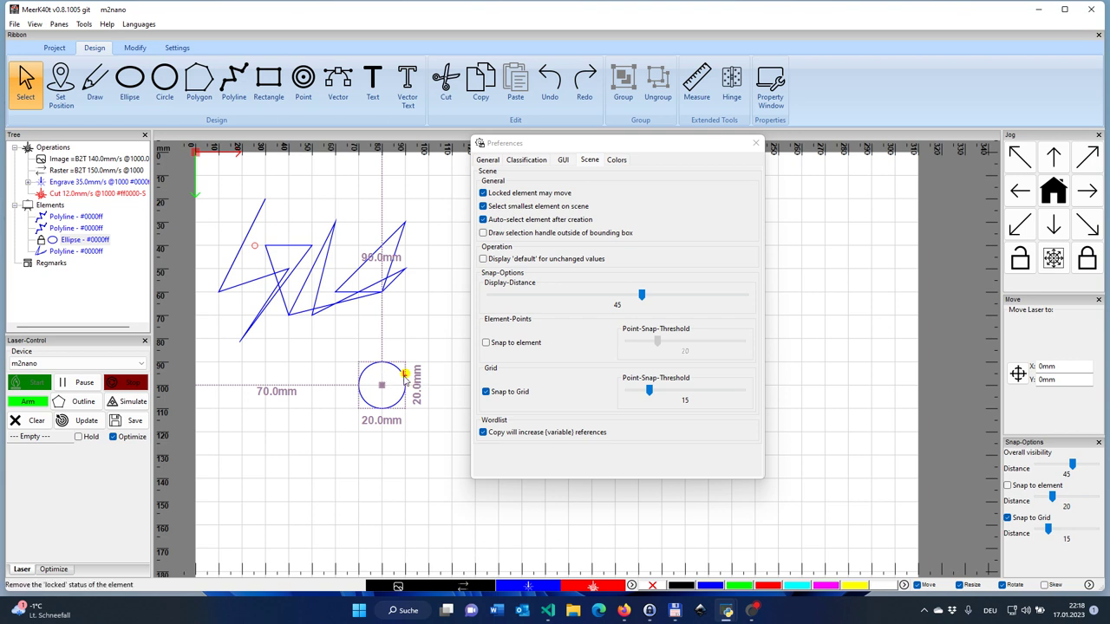
# Select the triangular polygon above the circle, then enlarge and rotate it freehand
pyautogui.click(385, 254)
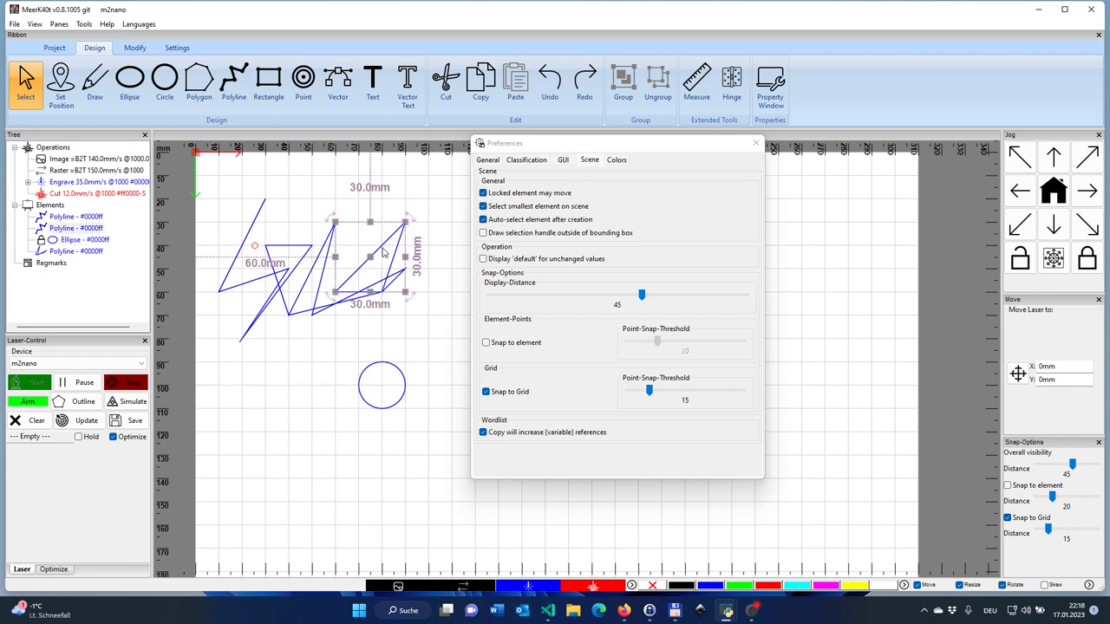
pyautogui.moveTo(405, 292); pyautogui.dragTo(447, 283)
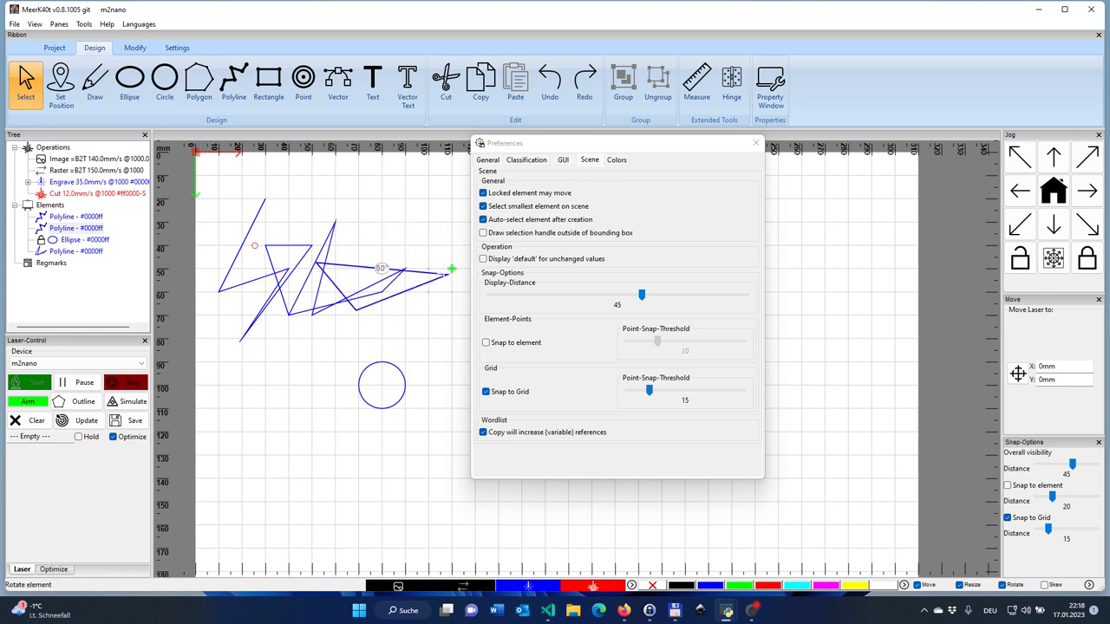
# Move the locked circle 30 mm down, and try the move again with "Locked element may move" disabled
pyautogui.click(385, 385)
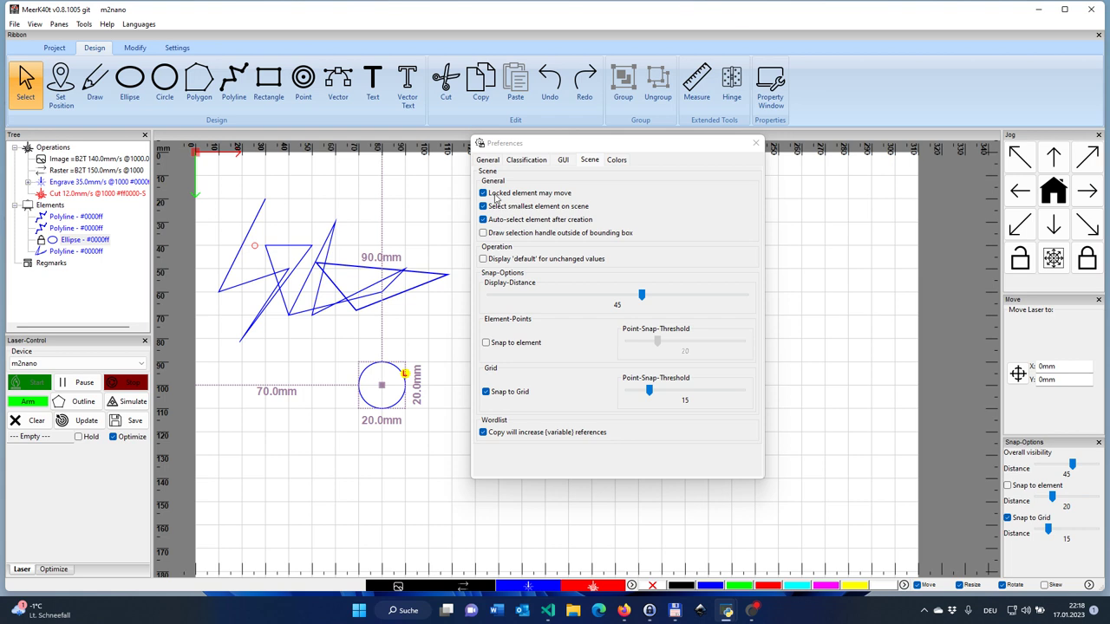
pyautogui.moveTo(383, 385); pyautogui.dragTo(383, 455)
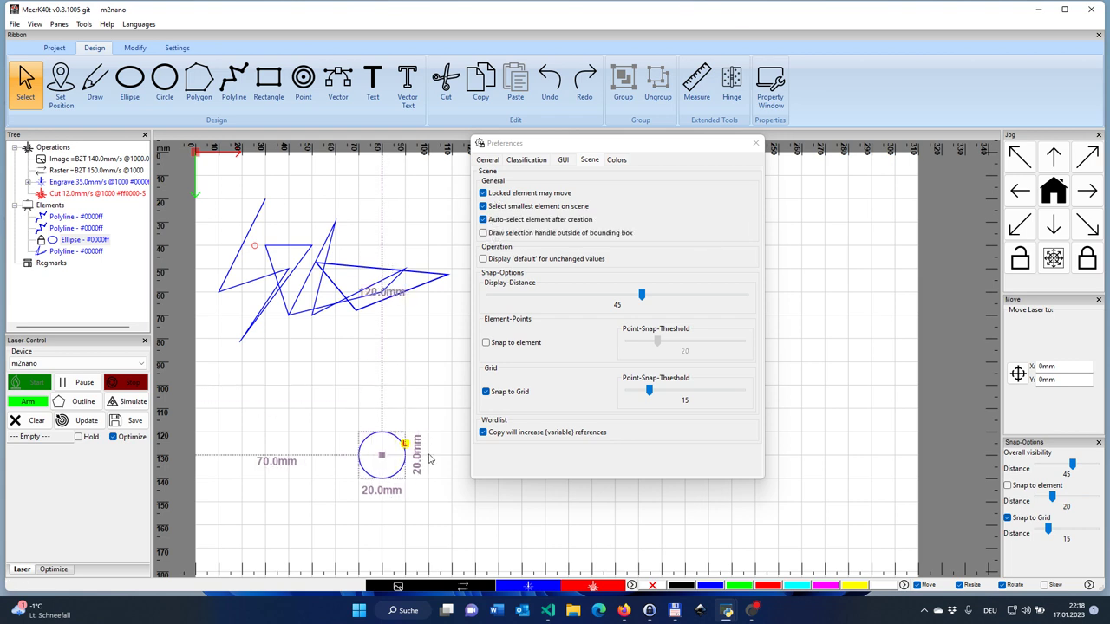
pyautogui.click(483, 192)
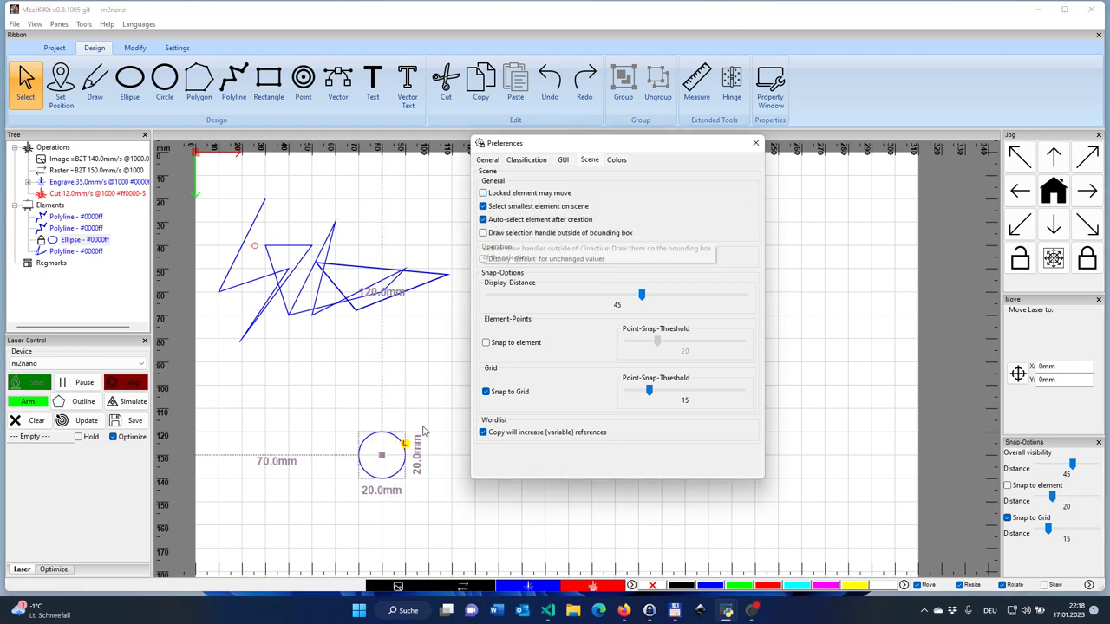
pyautogui.moveTo(380, 456)
pyautogui.mouseDown()
pyautogui.moveTo(372, 409)
pyautogui.moveTo(382, 457)
pyautogui.mouseUp()
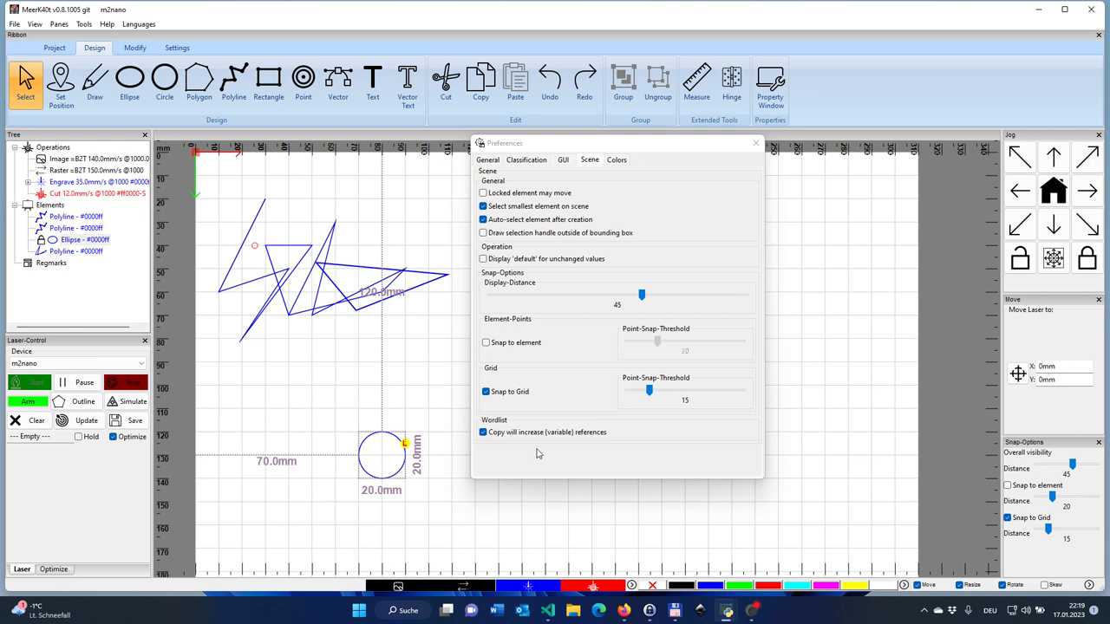
# Review the general and GUI preferences once more and close the preferences
pyautogui.click(485, 161)
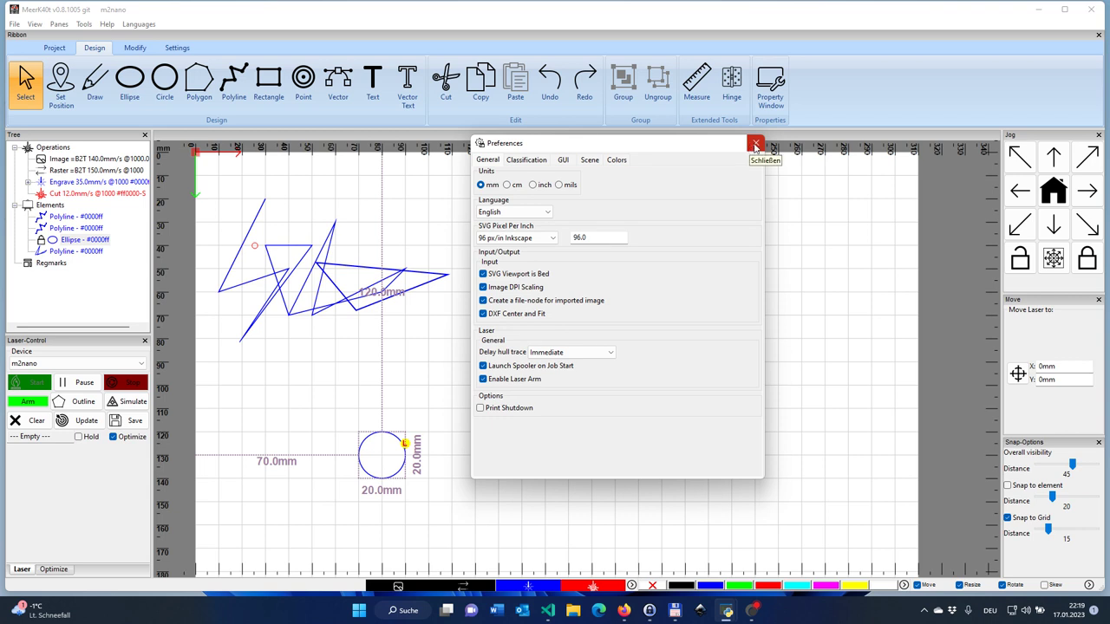
pyautogui.click(562, 160)
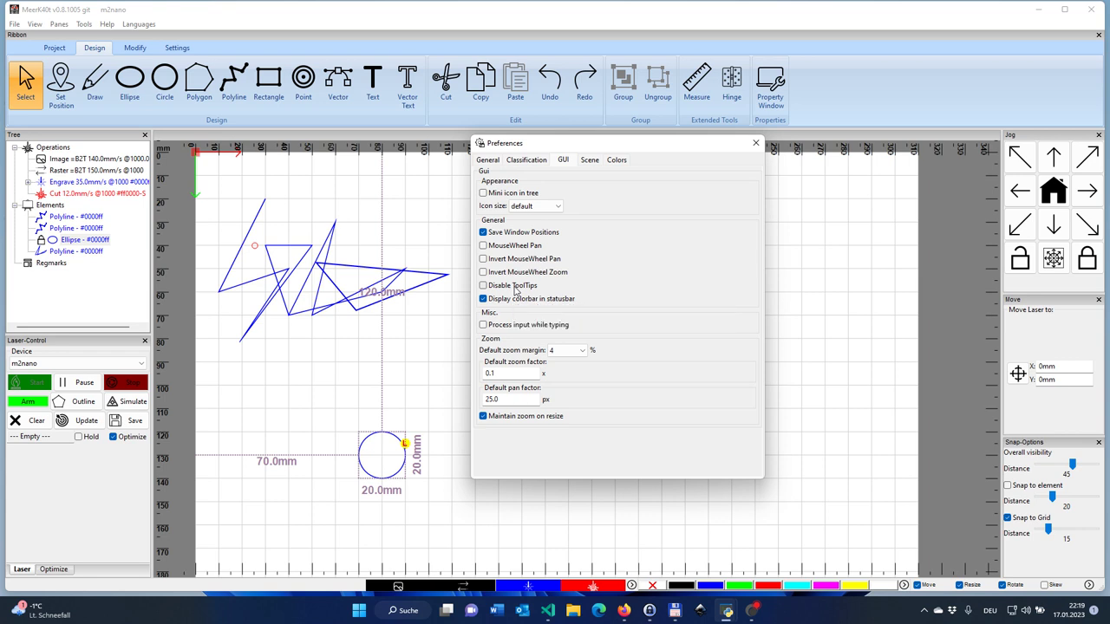
pyautogui.click(755, 142)
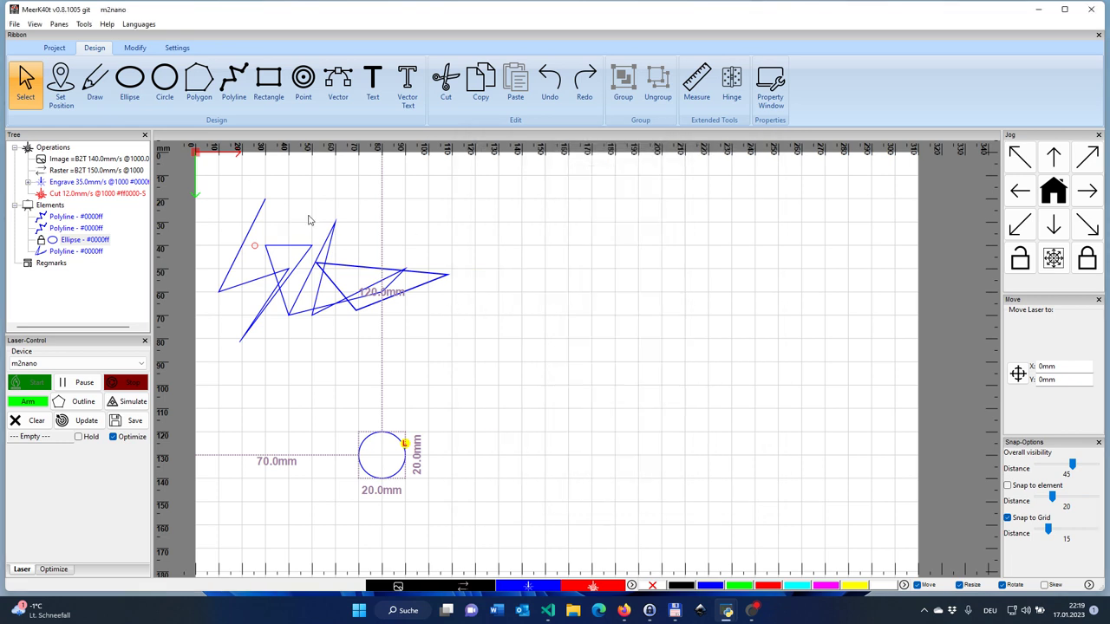
# Open the device manager, reposition its window beside the shapes, and create a new device with the grbl driver
pyautogui.click(55, 48)
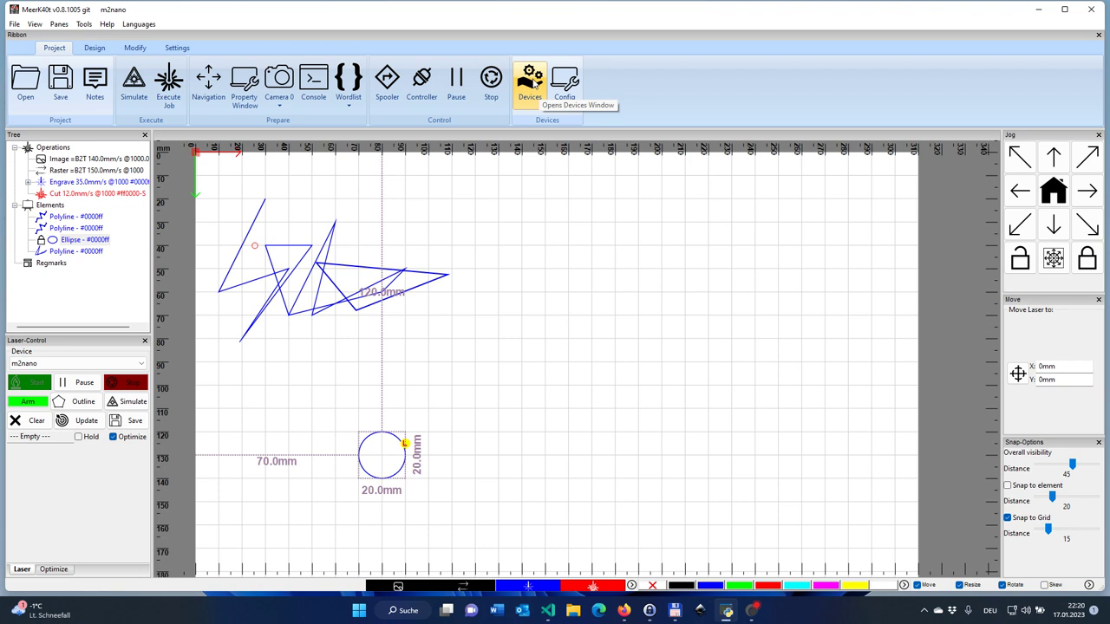
pyautogui.click(532, 80)
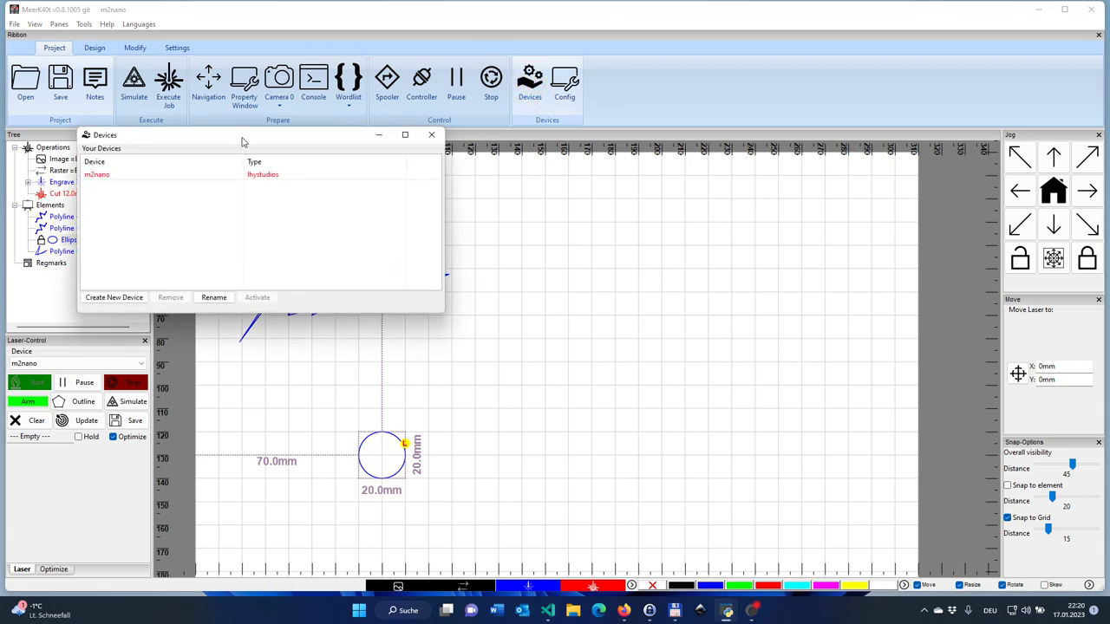
pyautogui.moveTo(243, 142)
pyautogui.mouseDown()
pyautogui.moveTo(404, 153)
pyautogui.moveTo(688, 206)
pyautogui.mouseUp()
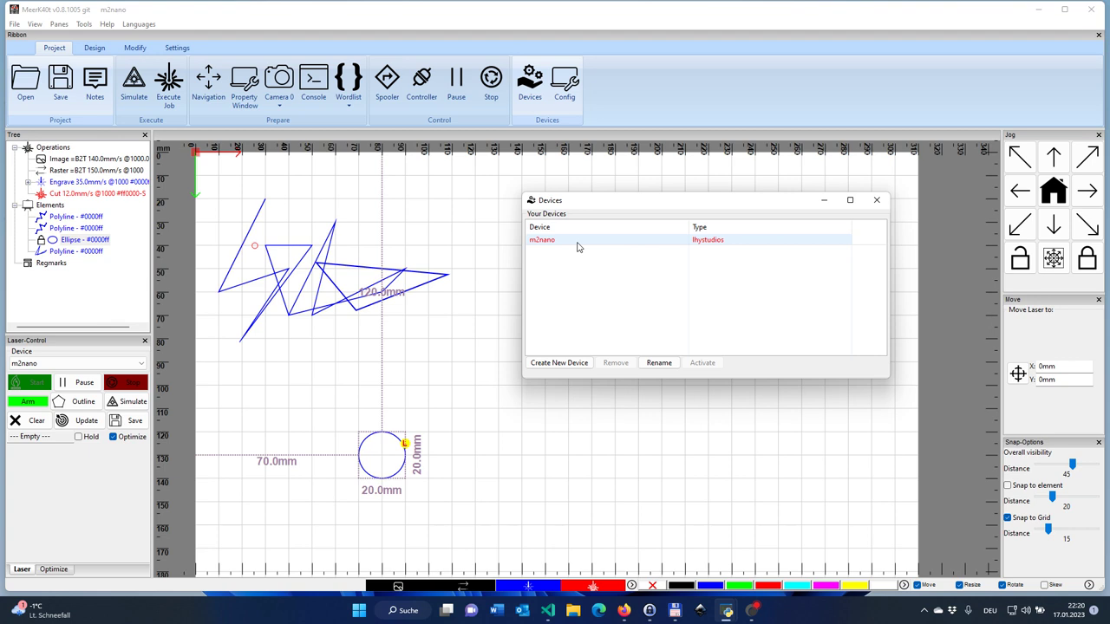
pyautogui.click(558, 362)
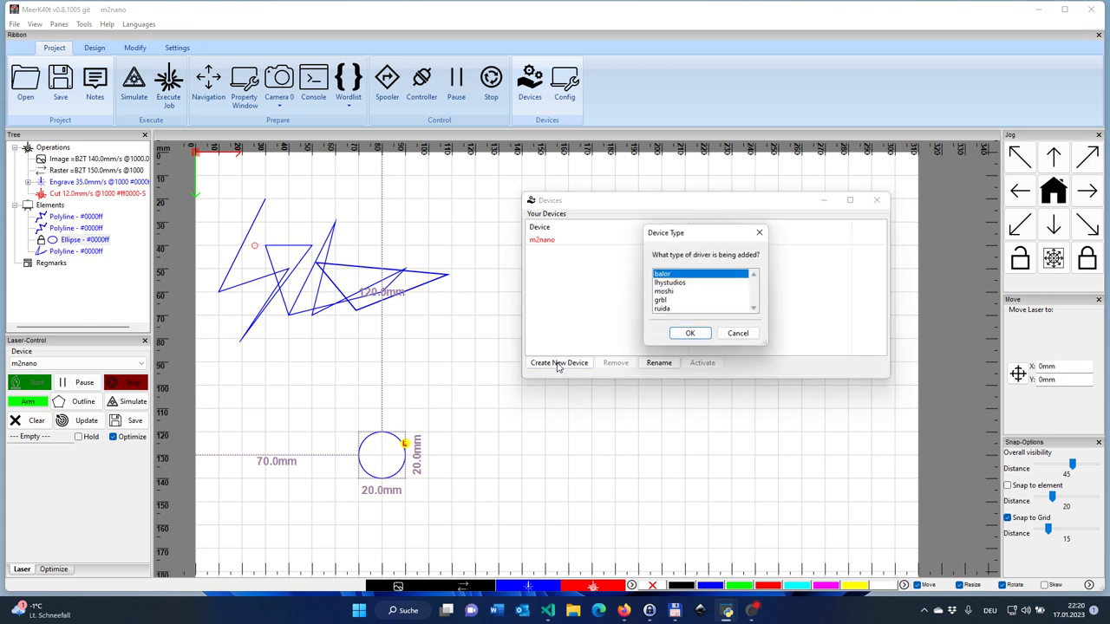
pyautogui.click(673, 302)
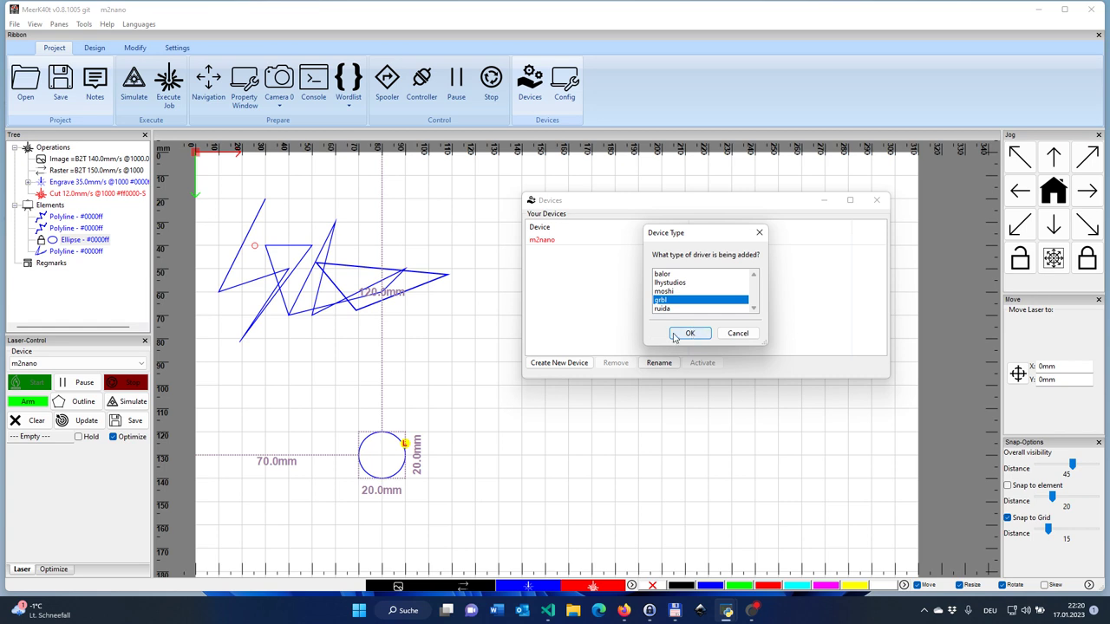
pyautogui.click(685, 335)
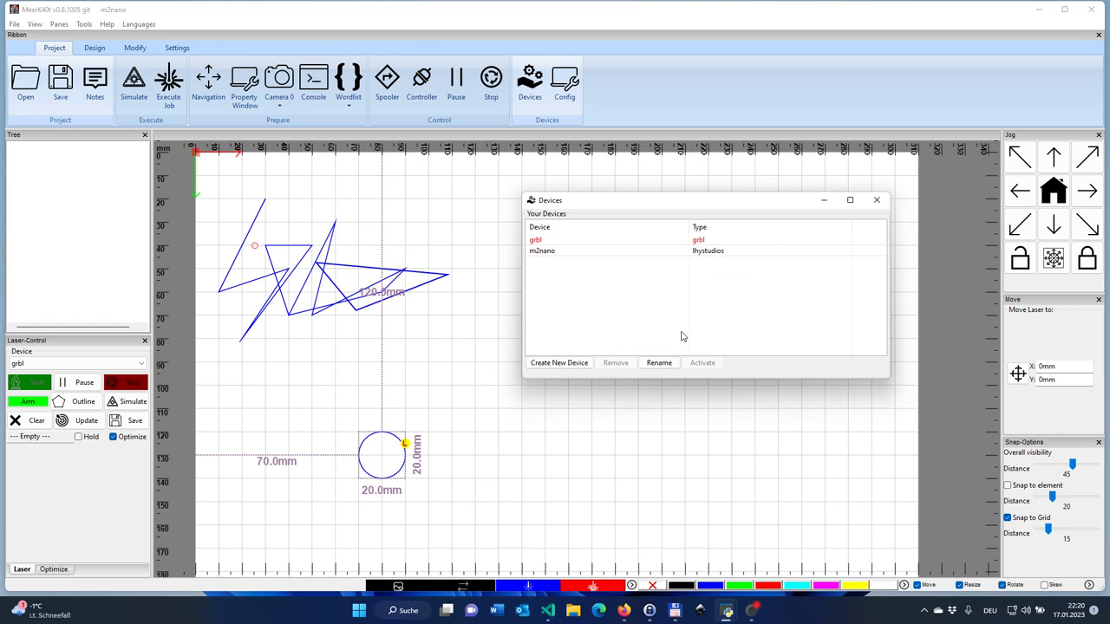
# Create a new device with the balor driver, reactivate the m2nano device, and close the device manager
pyautogui.click(555, 364)
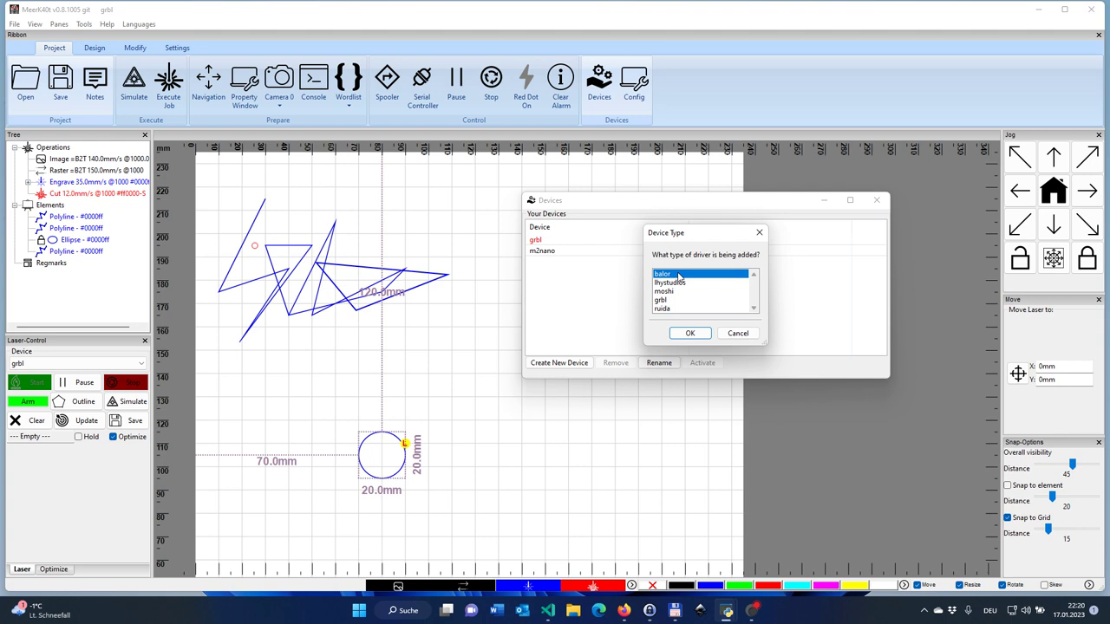
pyautogui.click(690, 335)
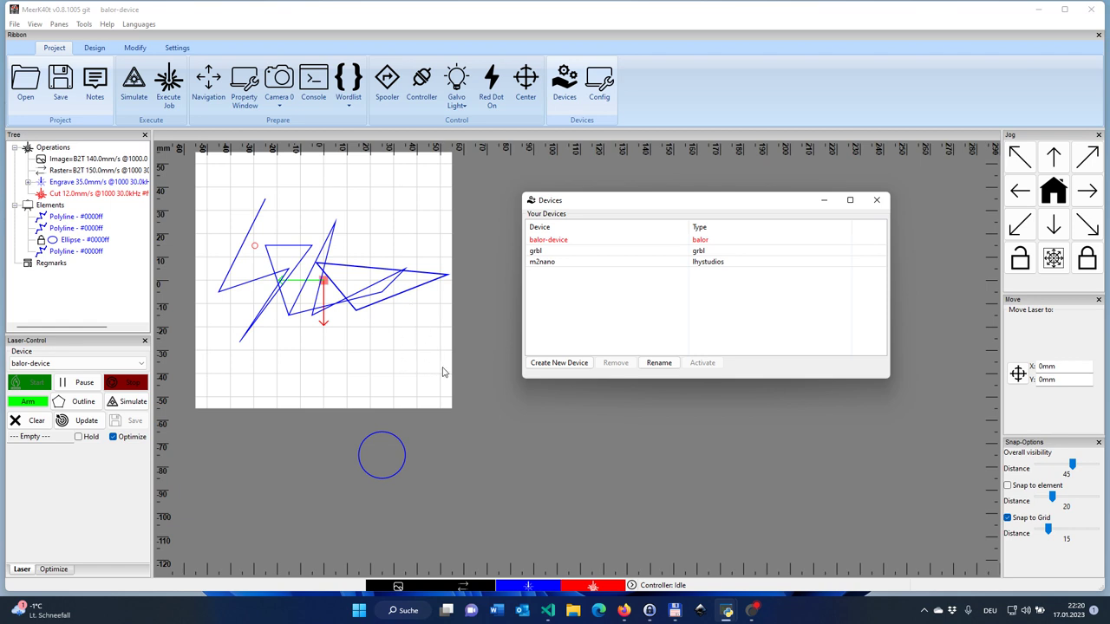
pyautogui.doubleClick(547, 261)
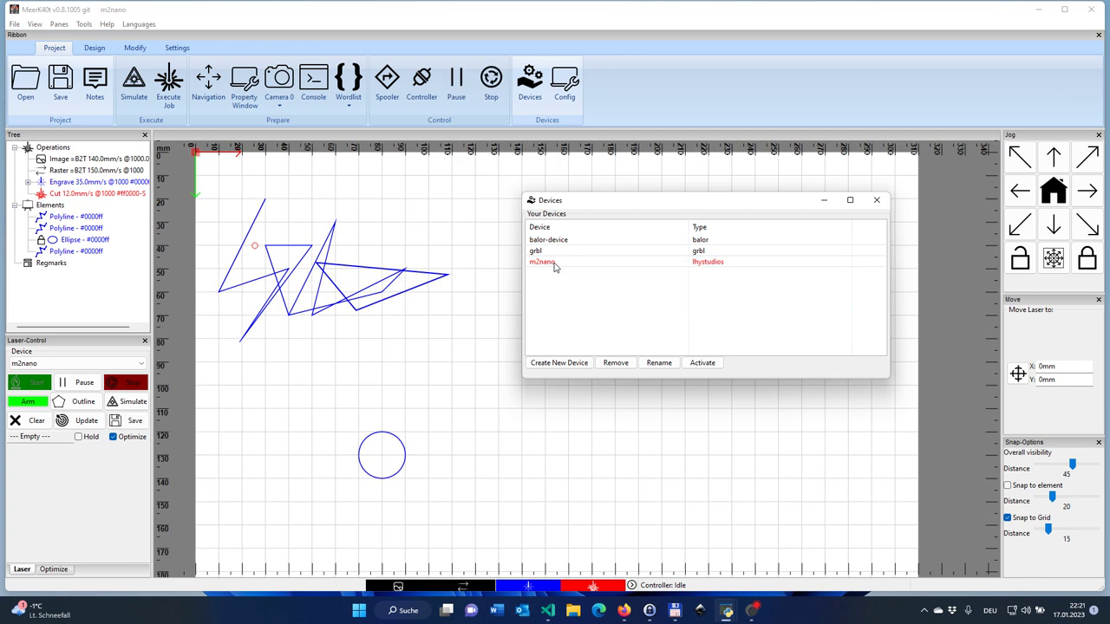
pyautogui.click(877, 201)
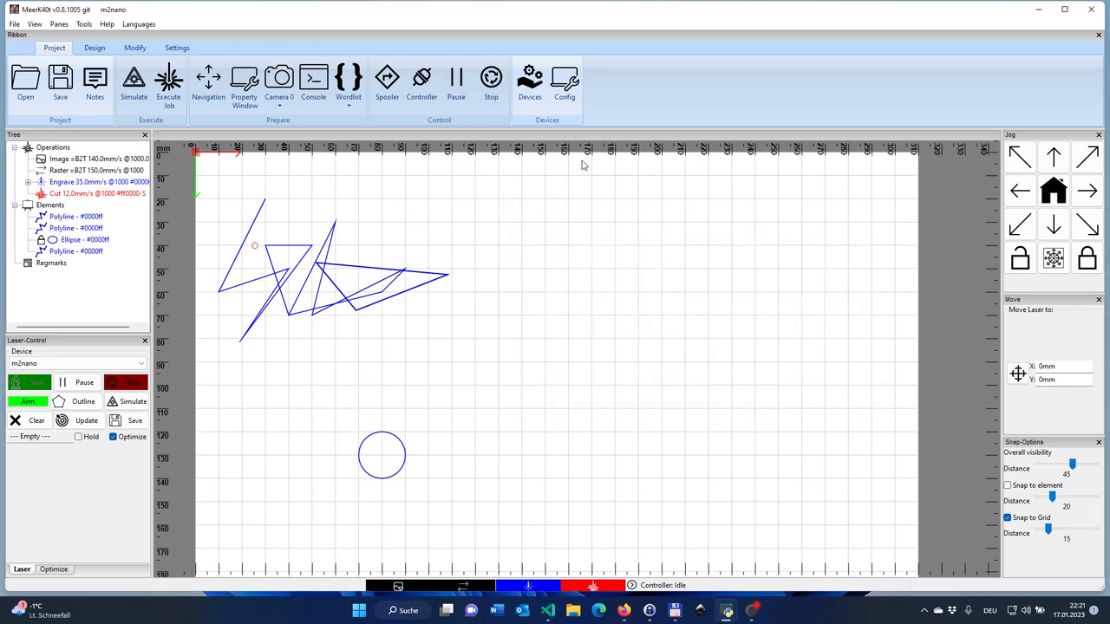
# Open the m2nano device's configuration, reposition its window to look it over, and close it
pyautogui.click(562, 87)
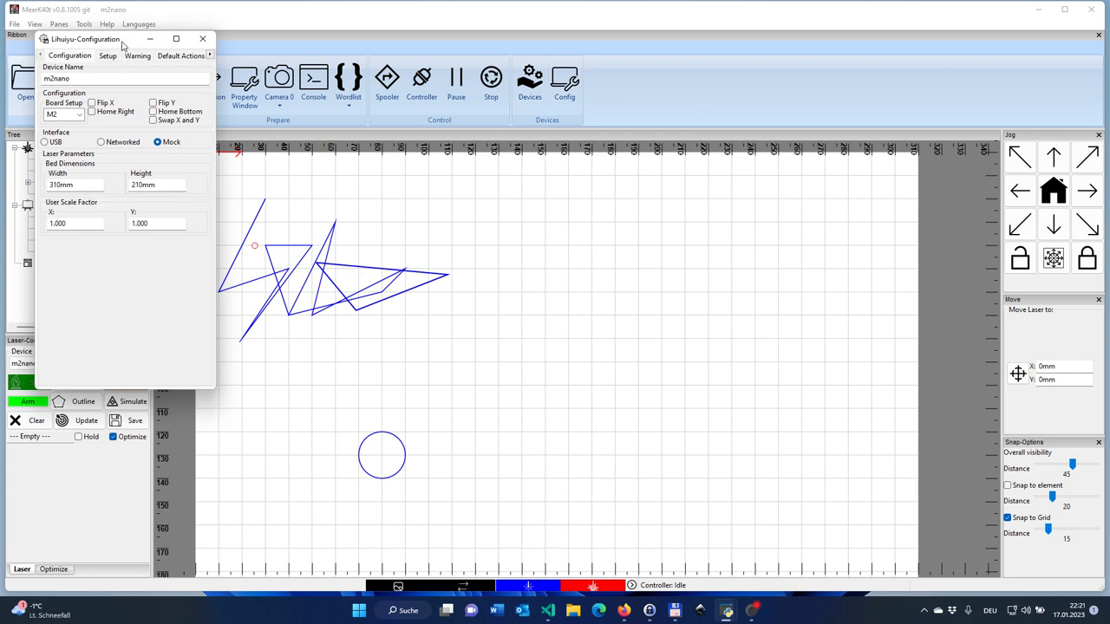
pyautogui.moveTo(123, 45); pyautogui.dragTo(750, 87)
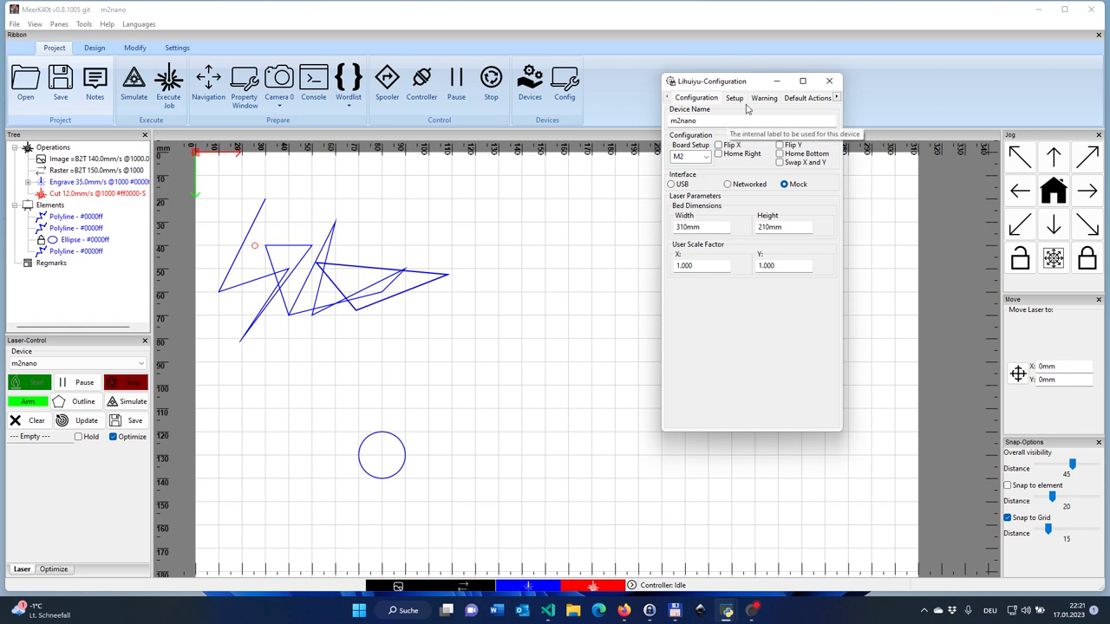
pyautogui.click(827, 82)
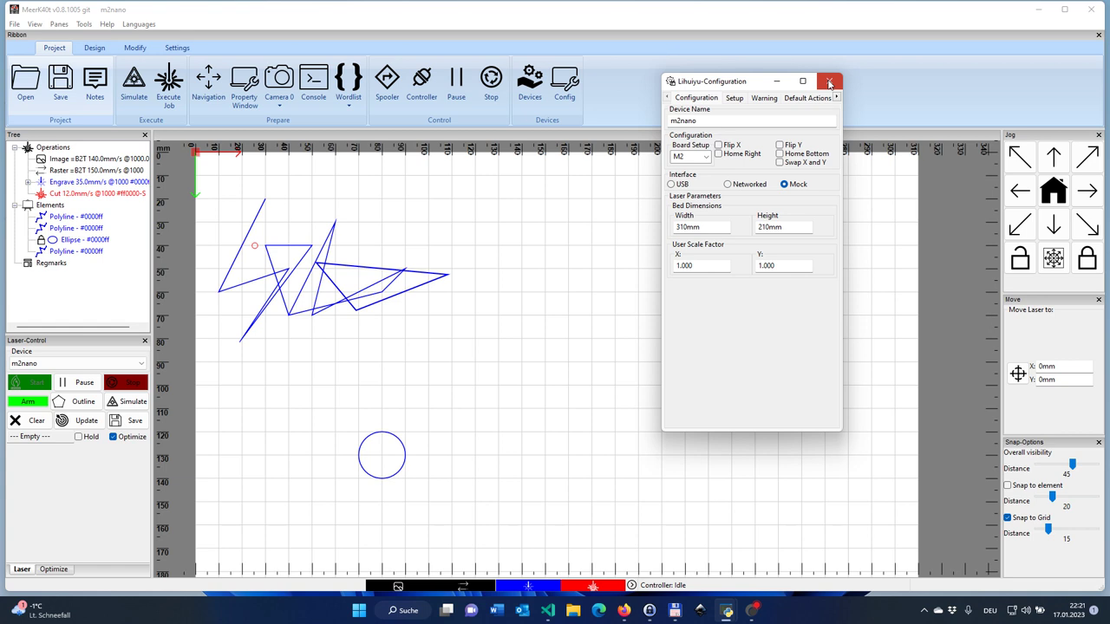
pyautogui.click(829, 82)
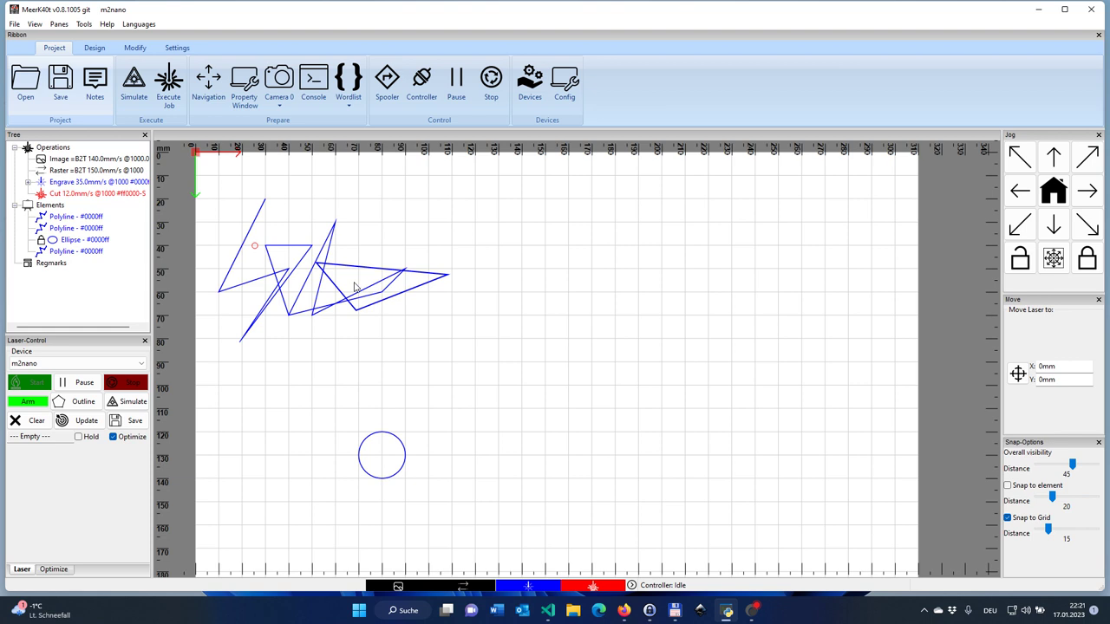
# Reopen the device configuration in a wider window, rename the device K40, and choose M2 as the board setup
pyautogui.click(559, 91)
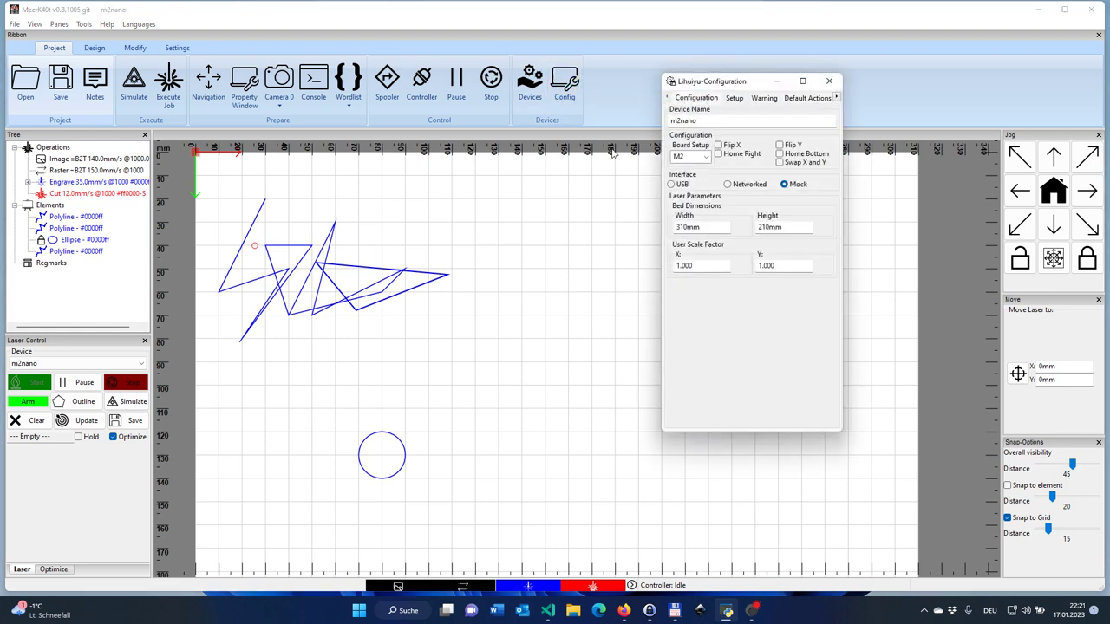
pyautogui.moveTo(843, 248); pyautogui.dragTo(910, 238)
pyautogui.moveTo(764, 82); pyautogui.dragTo(596, 173)
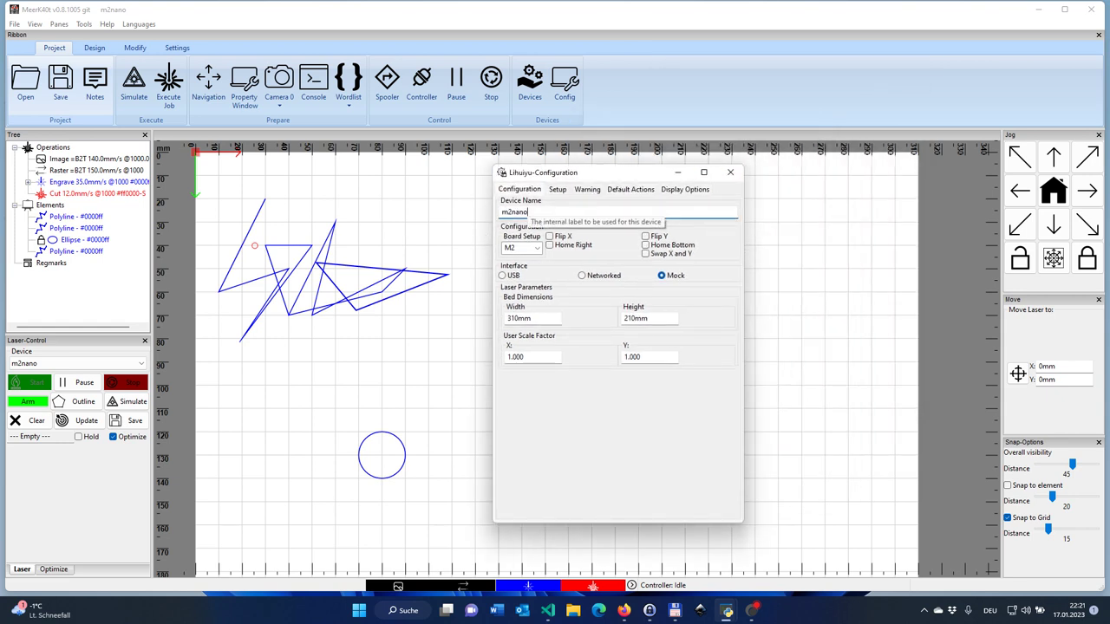
pyautogui.doubleClick(515, 212)
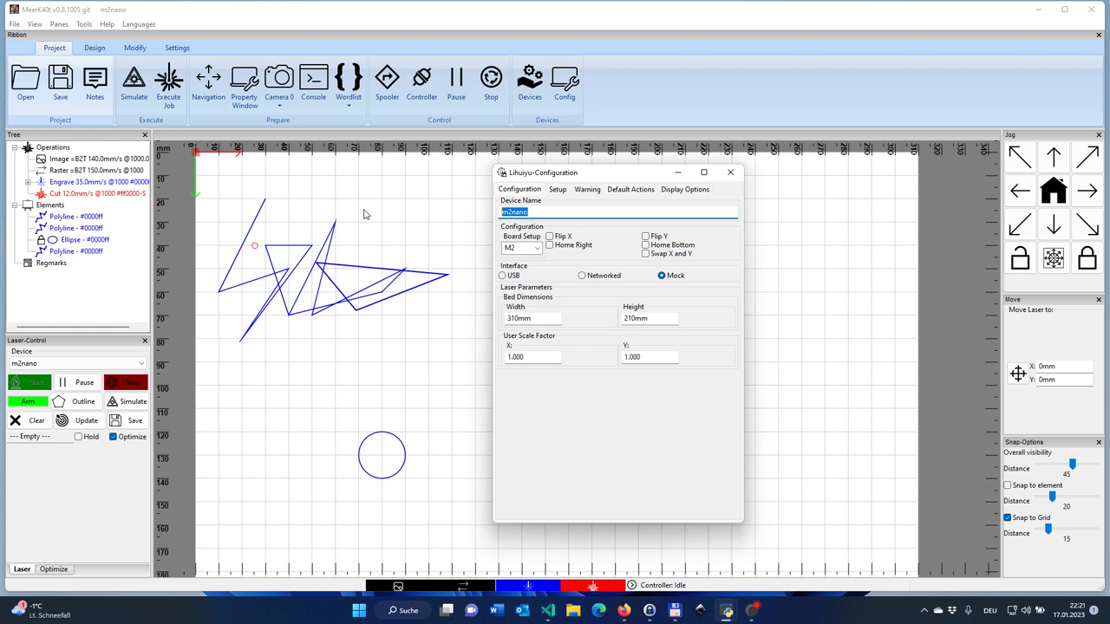
pyautogui.write('K40')
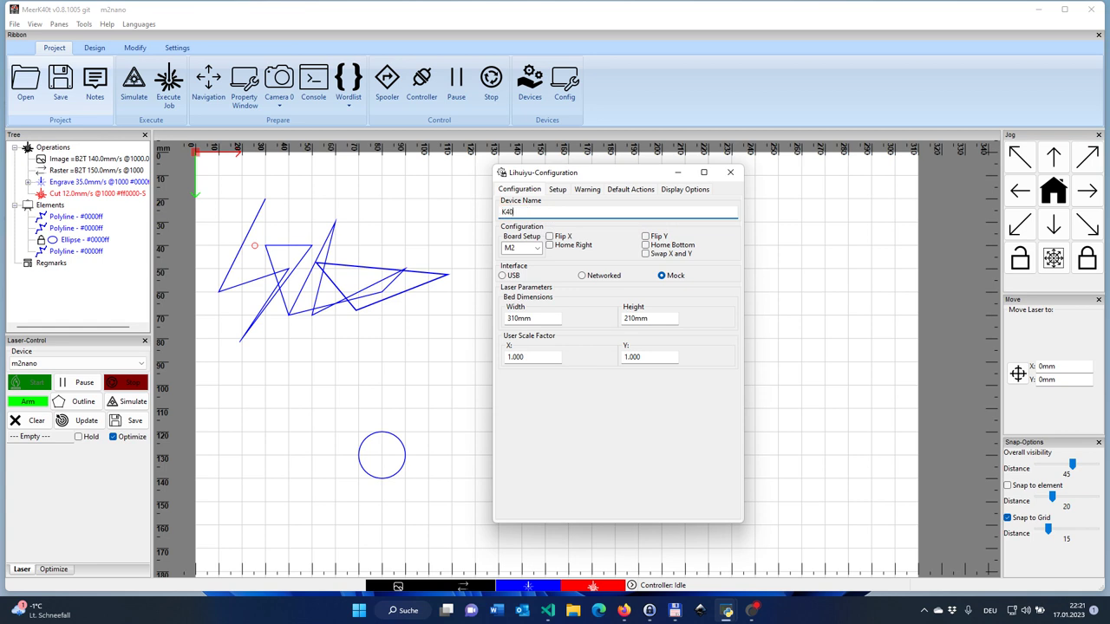
pyautogui.click(538, 250)
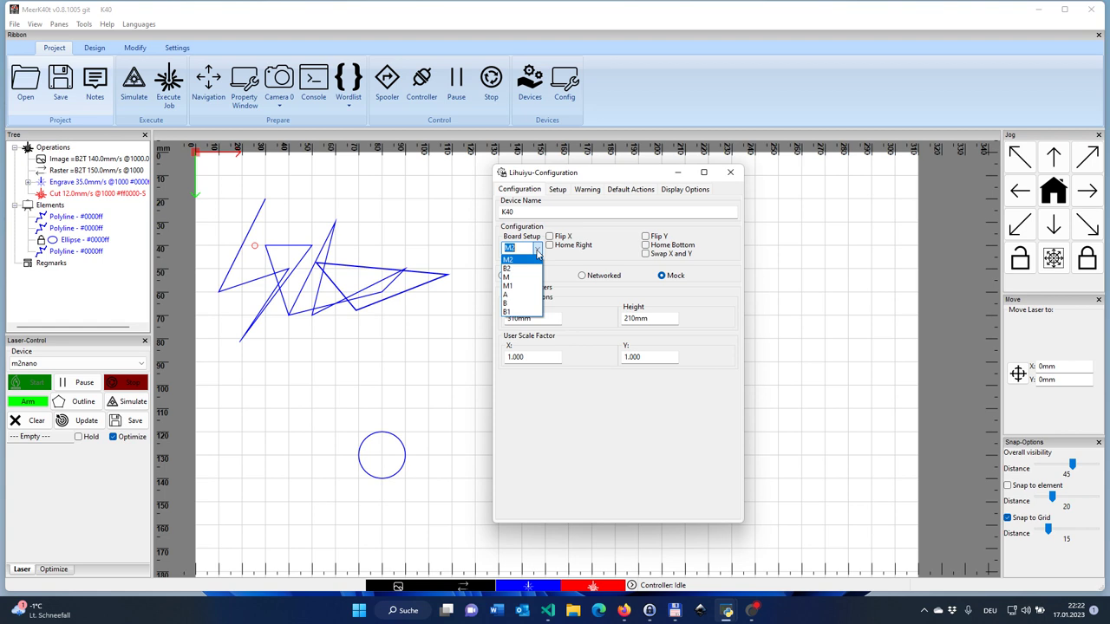
pyautogui.click(523, 258)
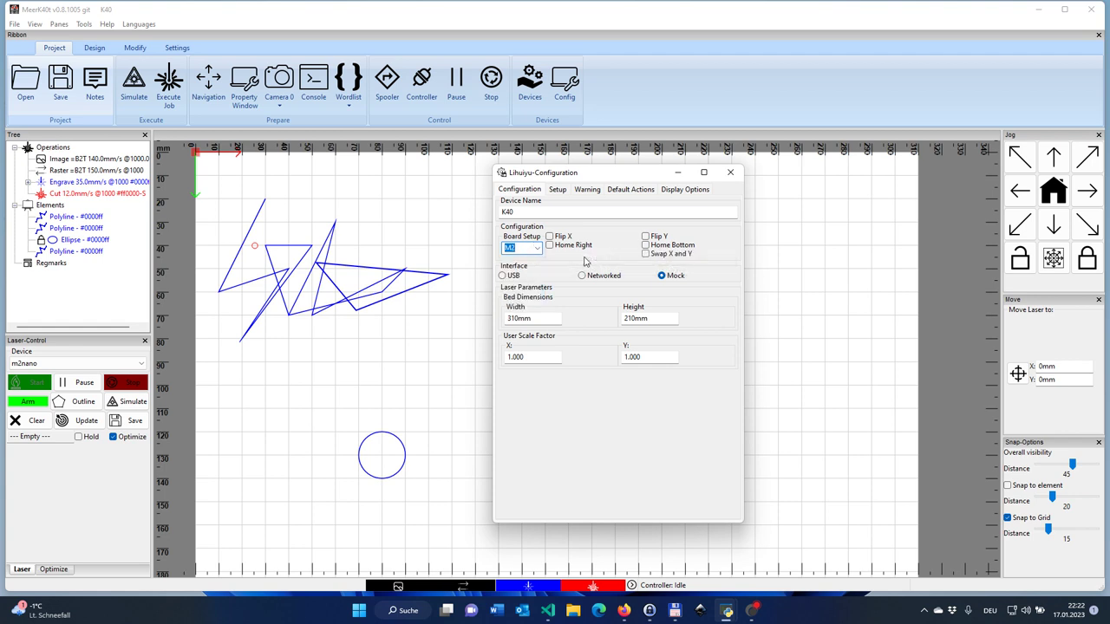
# Set the bed dimensions to a width of 320mm and a height of 190mm
pyautogui.doubleClick(529, 318)
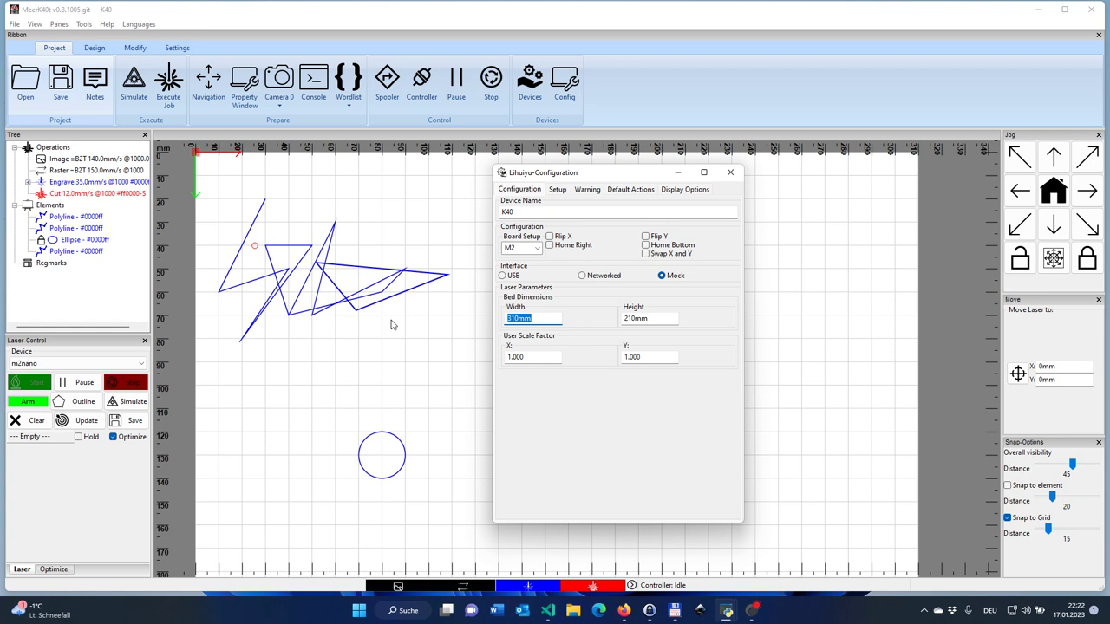
pyautogui.write('320mm')
pyautogui.press('Tab')
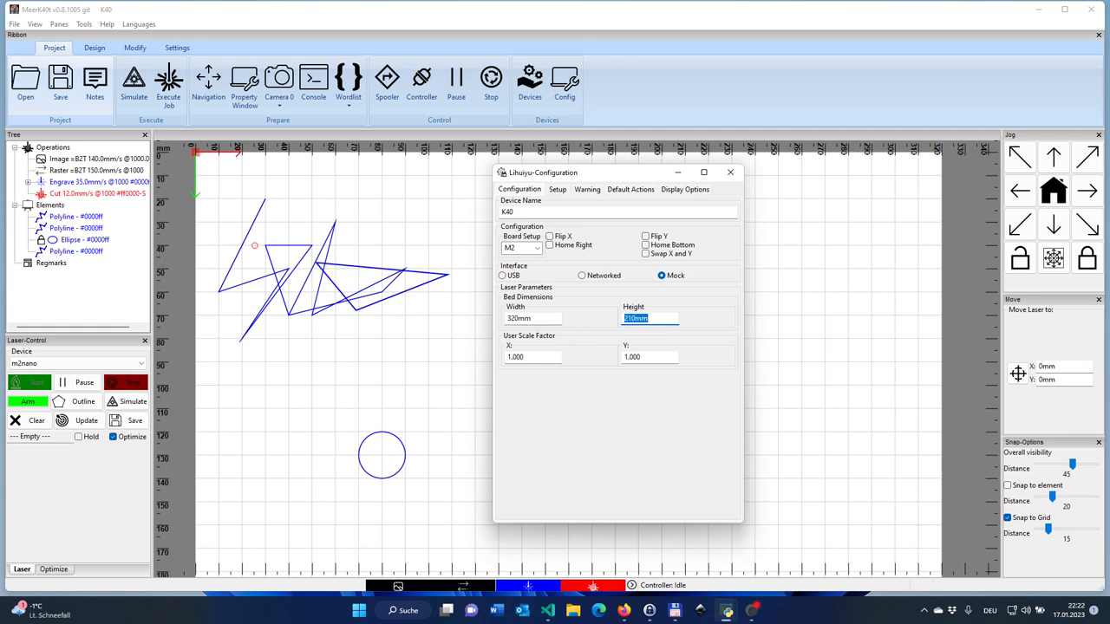
pyautogui.write('190mm')
pyautogui.press('Tab')
# Set the bed height to 195mm, and look over the user scale factors and the setup options
pyautogui.scroll(-1, 920, 332)
pyautogui.hotkey('shift', 'Tab')
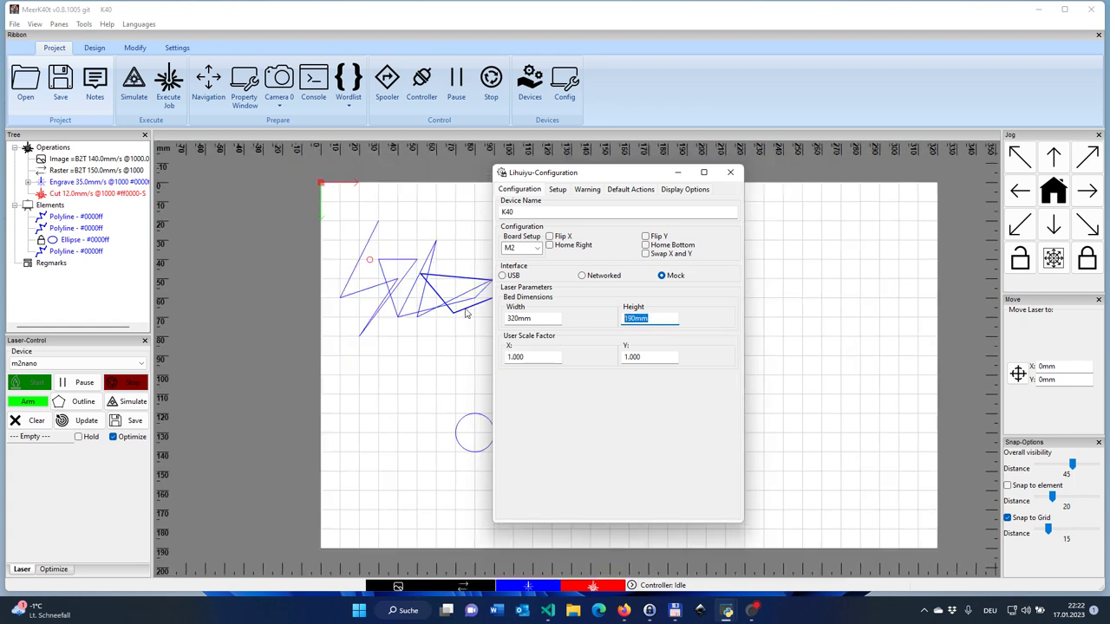
pyautogui.write('195')
pyautogui.press('Tab')
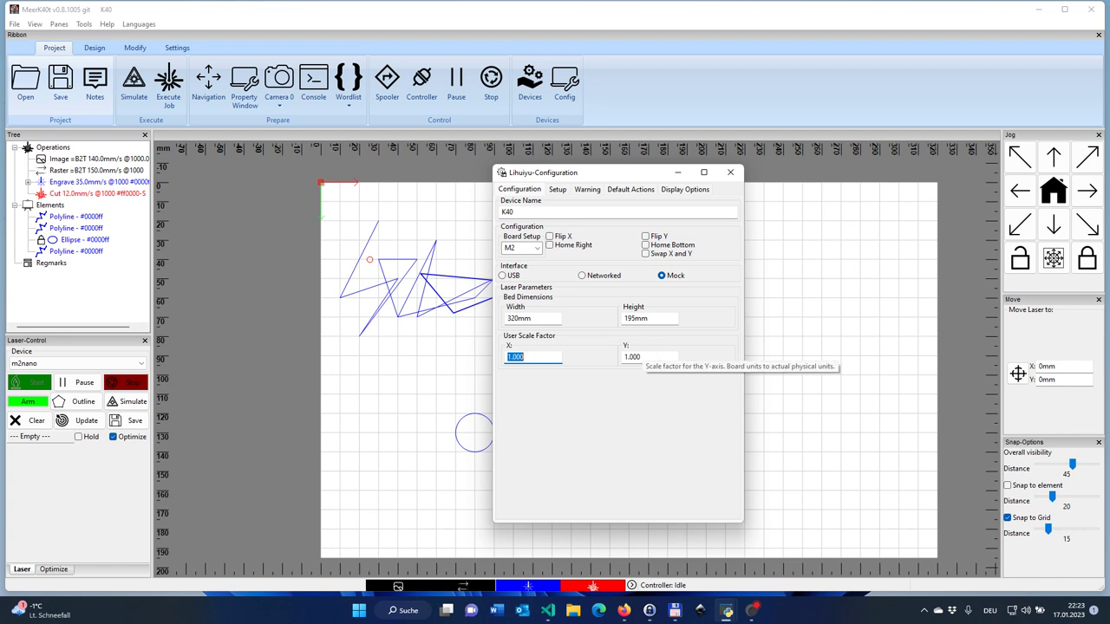
pyautogui.click(640, 357)
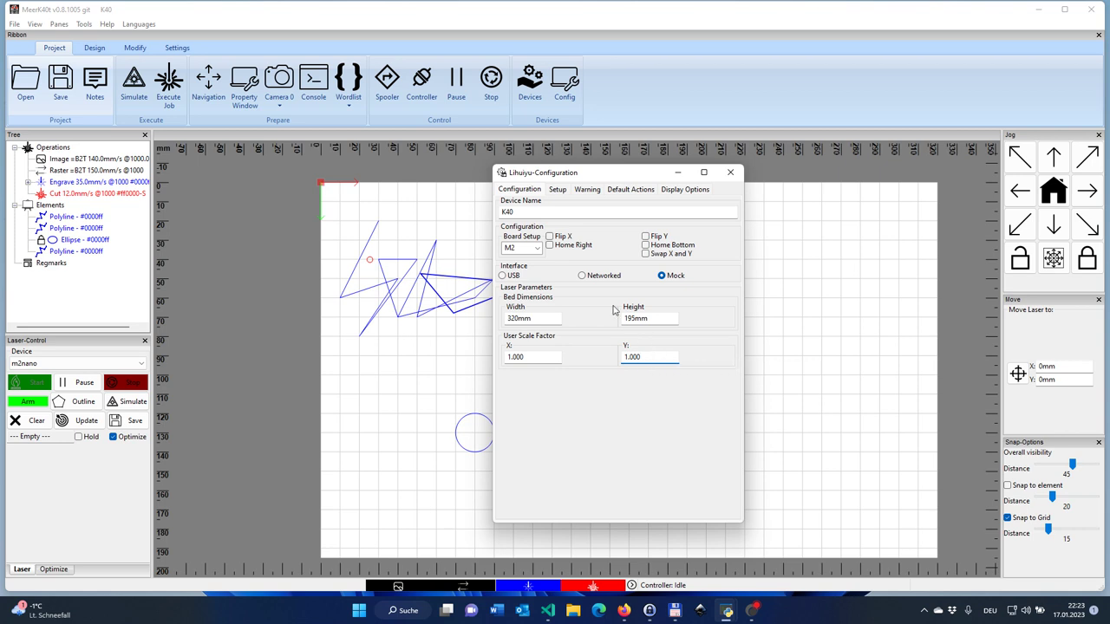
pyautogui.click(560, 190)
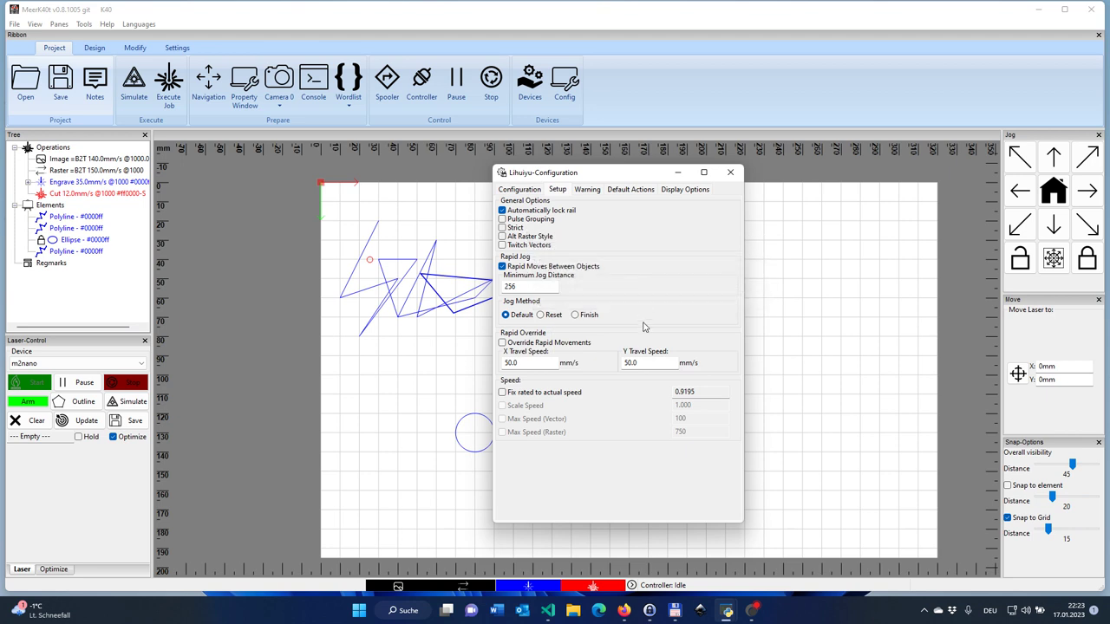
# Enable the warning for cut speeds above a limit and set that limit to 10
pyautogui.click(585, 190)
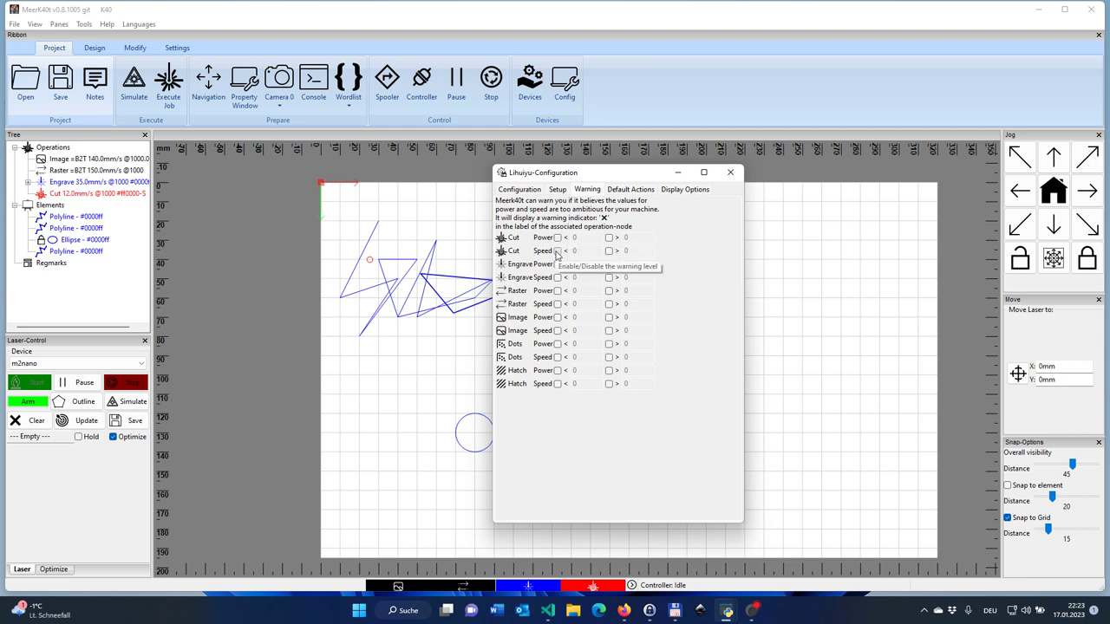
pyautogui.click(608, 251)
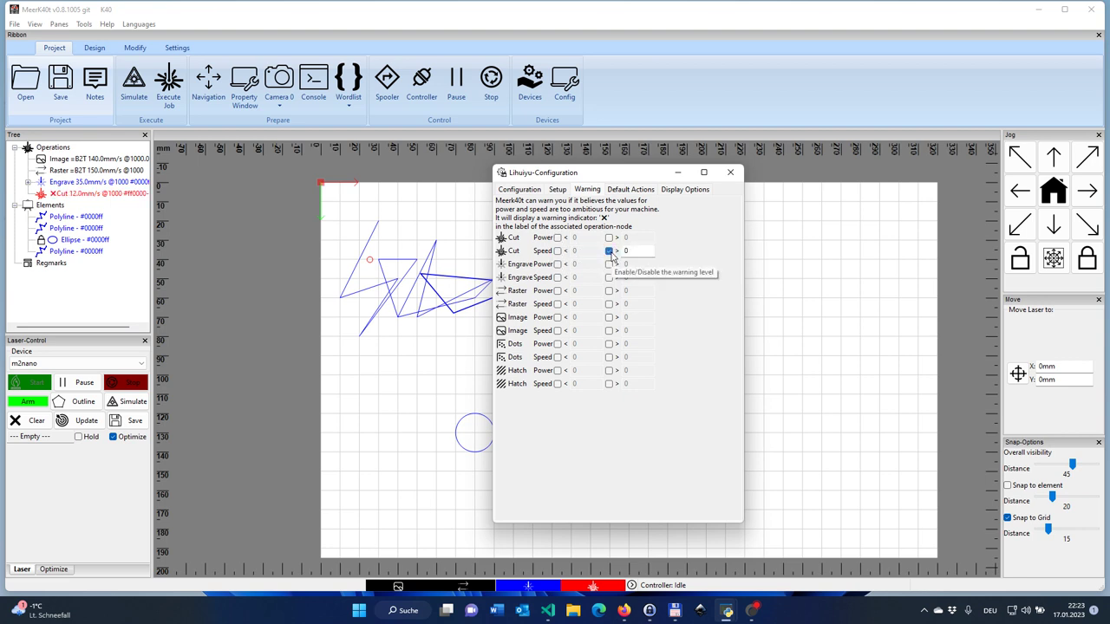
pyautogui.press('Tab')
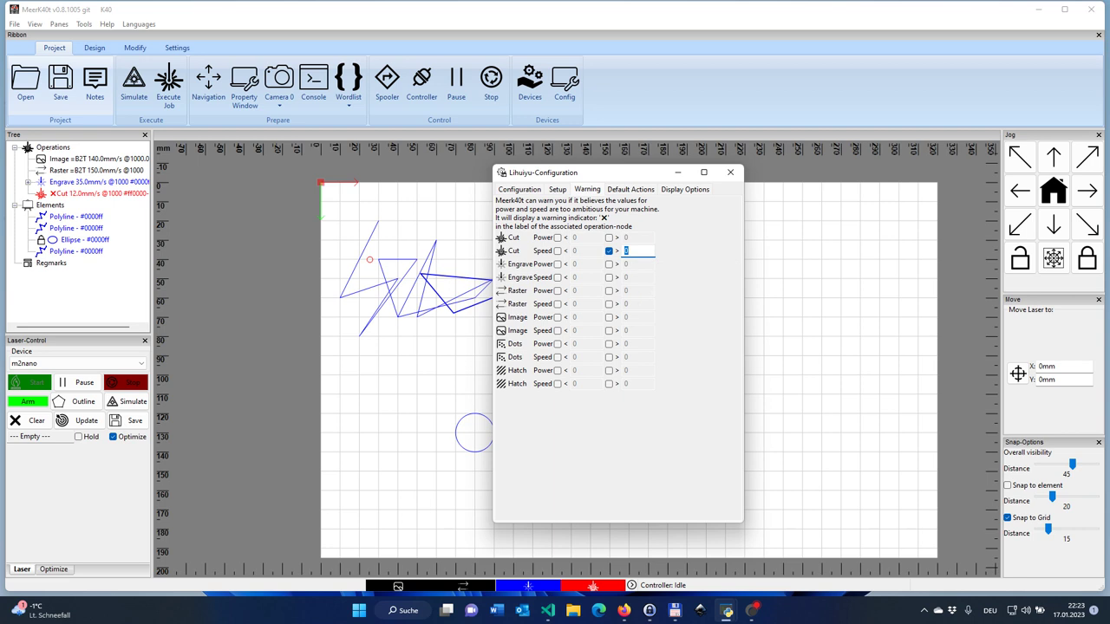
pyautogui.write('10')
# Check the Cut operation's speed in its properties, close them, and disable the upper cut speed warning
pyautogui.click(78, 194)
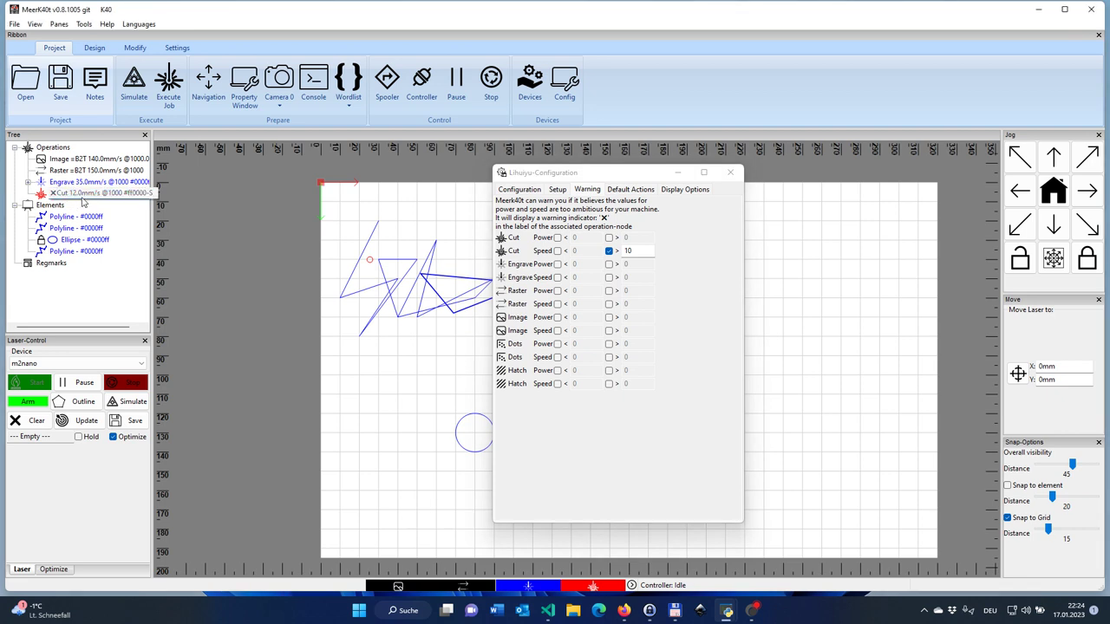
pyautogui.doubleClick(75, 194)
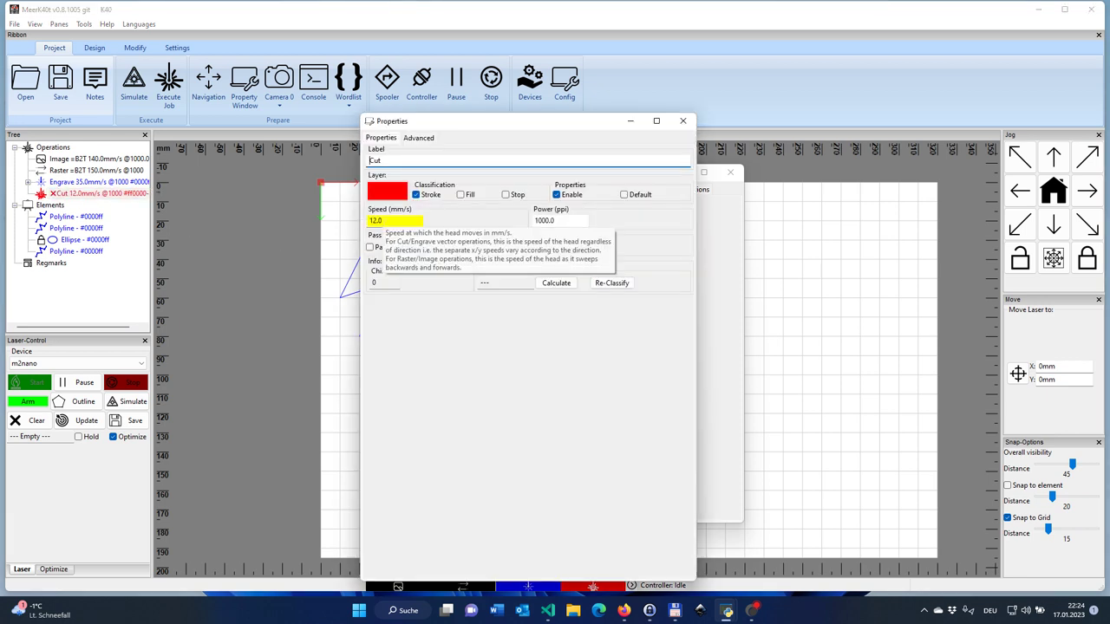
pyautogui.click(684, 121)
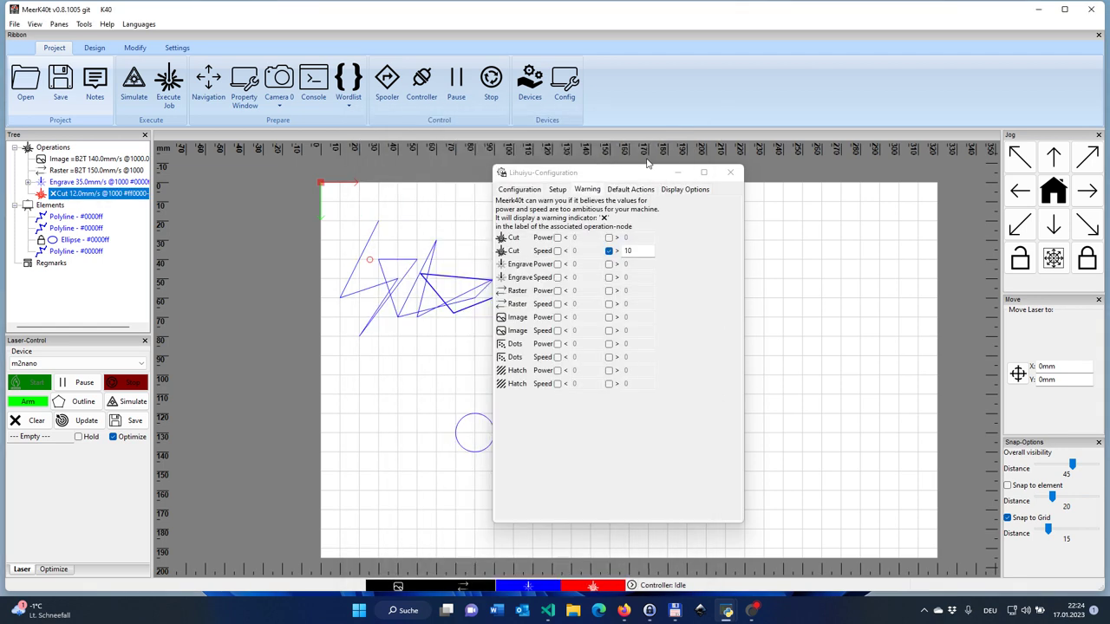
pyautogui.click(609, 252)
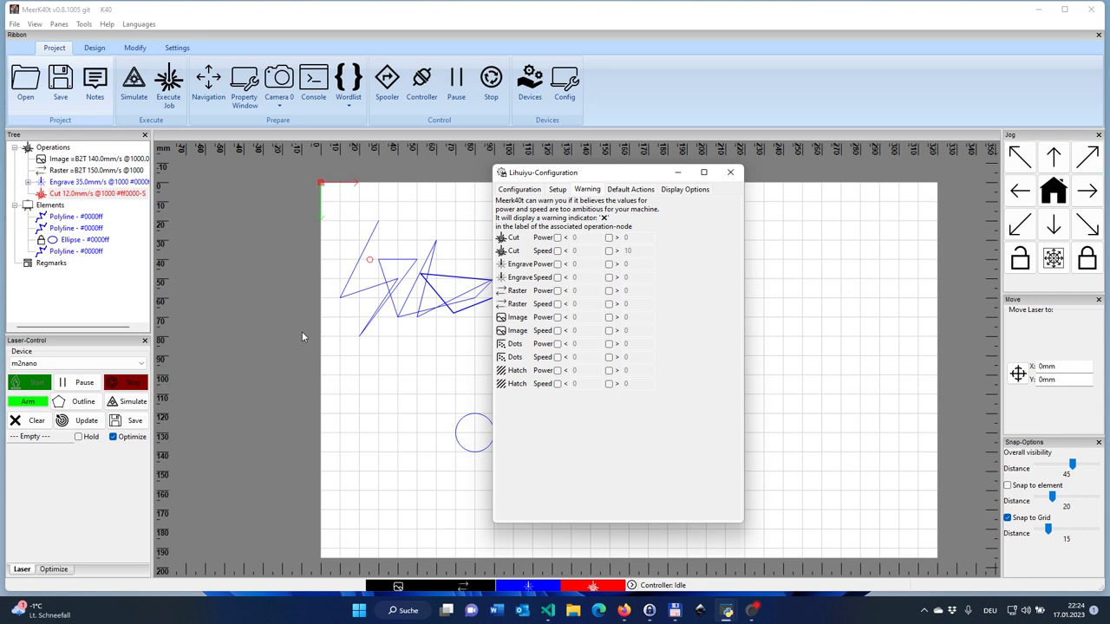
# Review the device's default actions and display options, and close the configuration
pyautogui.click(630, 190)
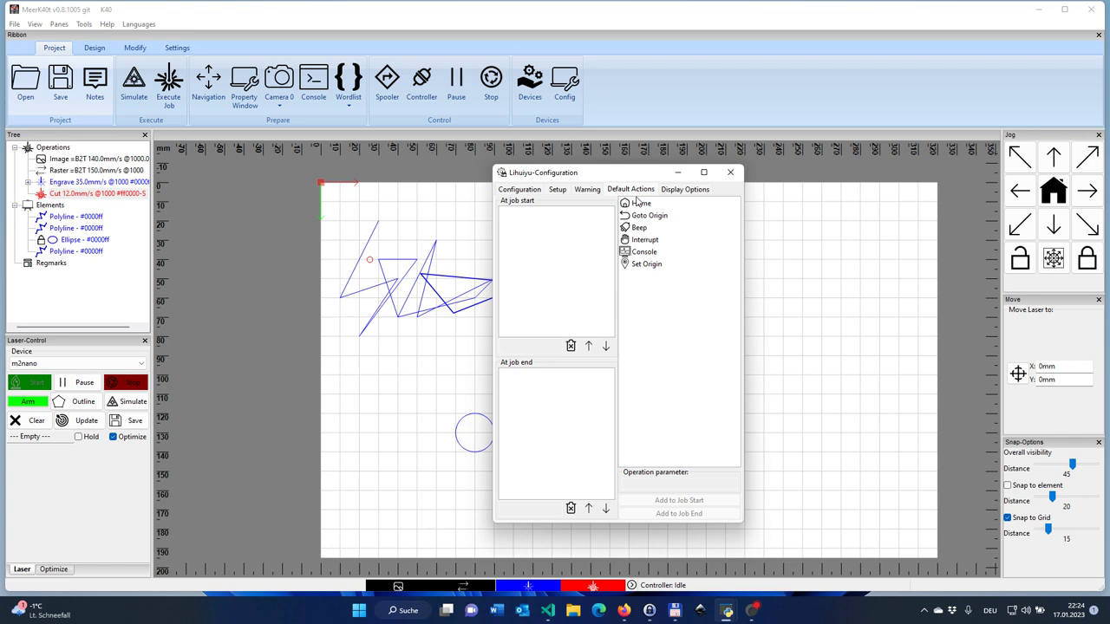
pyautogui.click(691, 190)
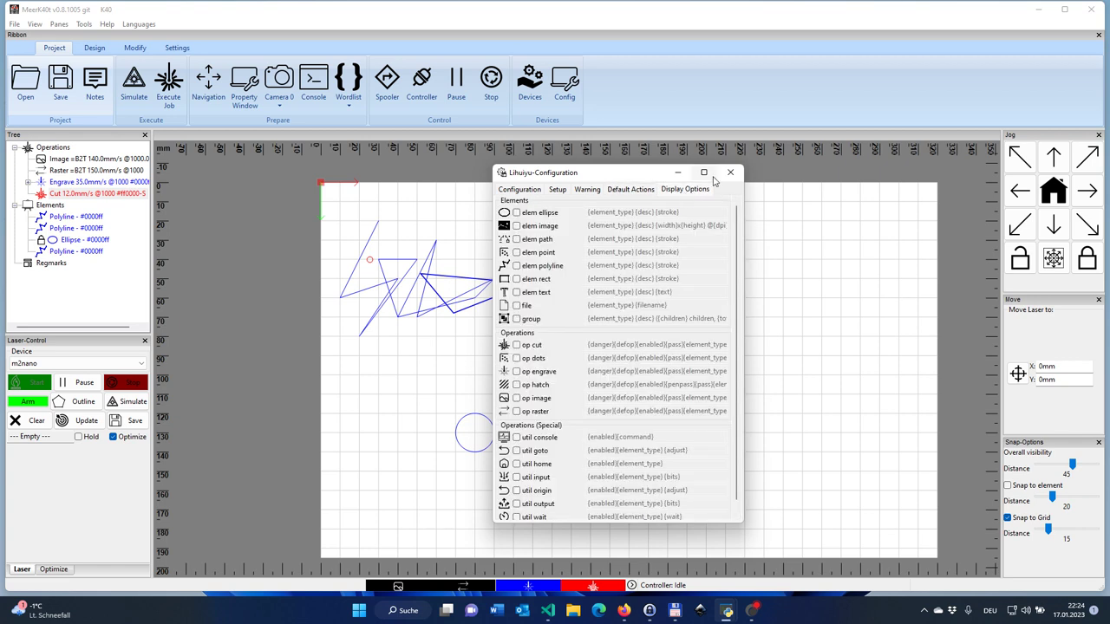
pyautogui.moveTo(713, 179)
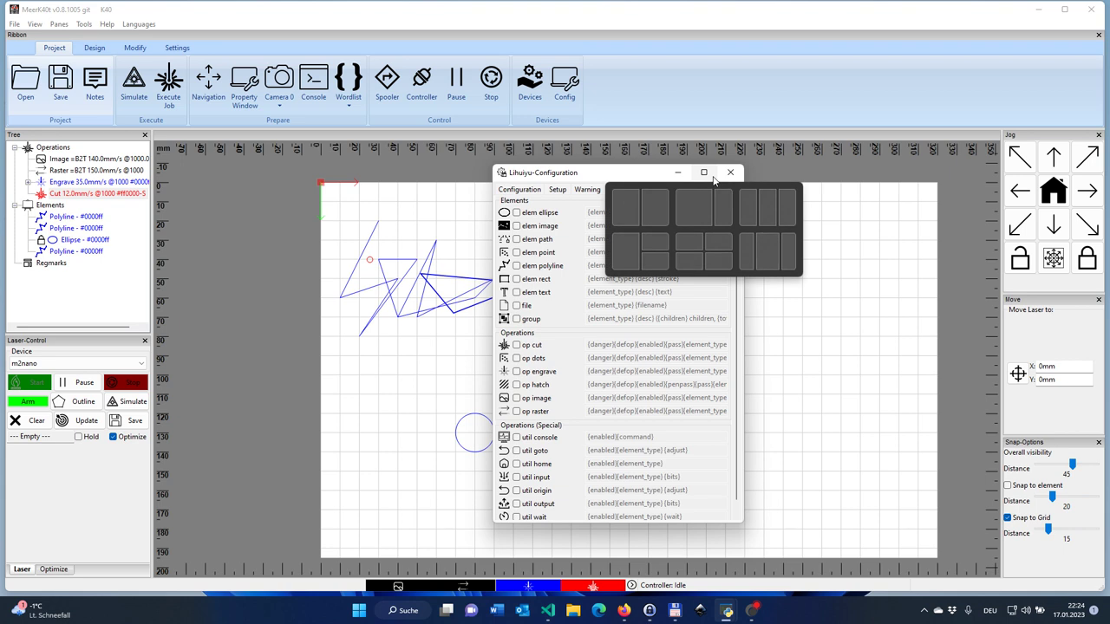
pyautogui.click(730, 172)
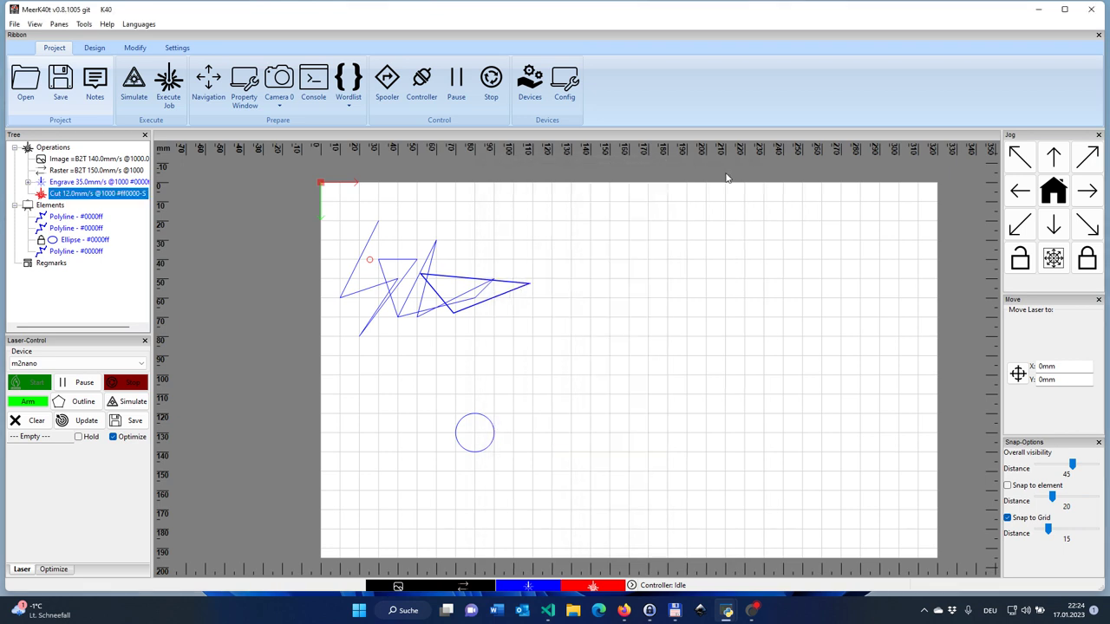
# Reopen the device manager, create another device with the lhystudios driver, and activate it
pyautogui.click(529, 83)
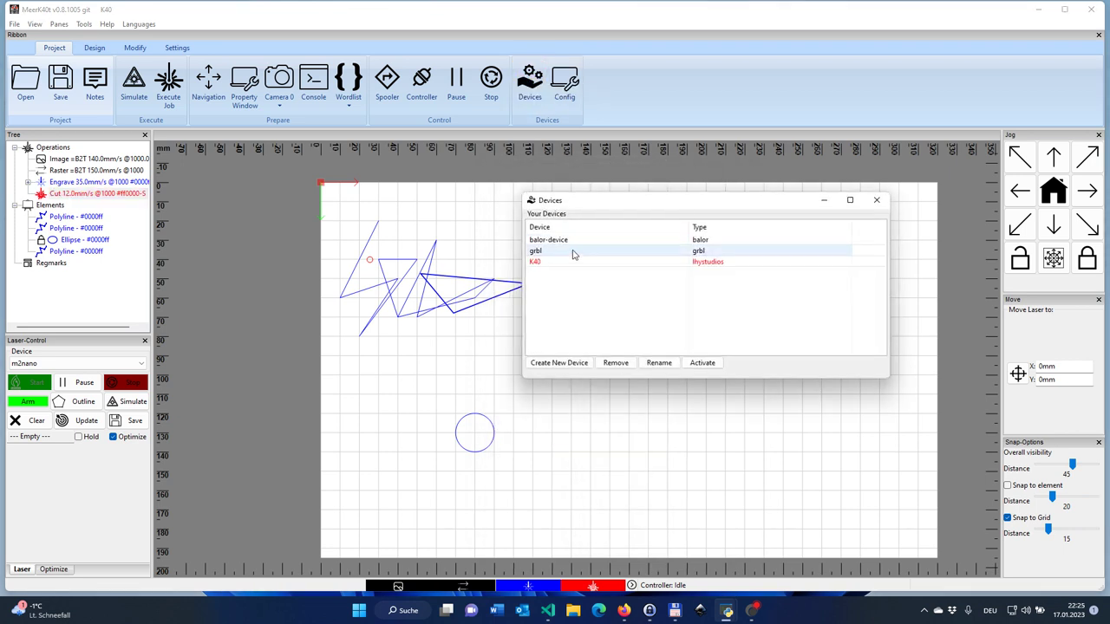
pyautogui.click(560, 362)
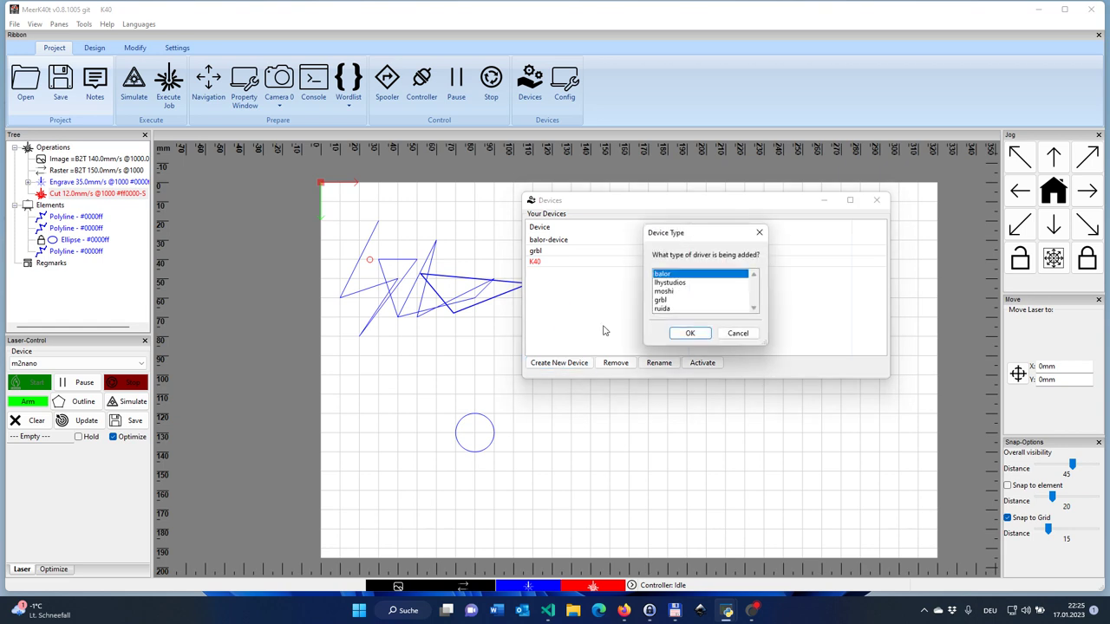
pyautogui.click(676, 284)
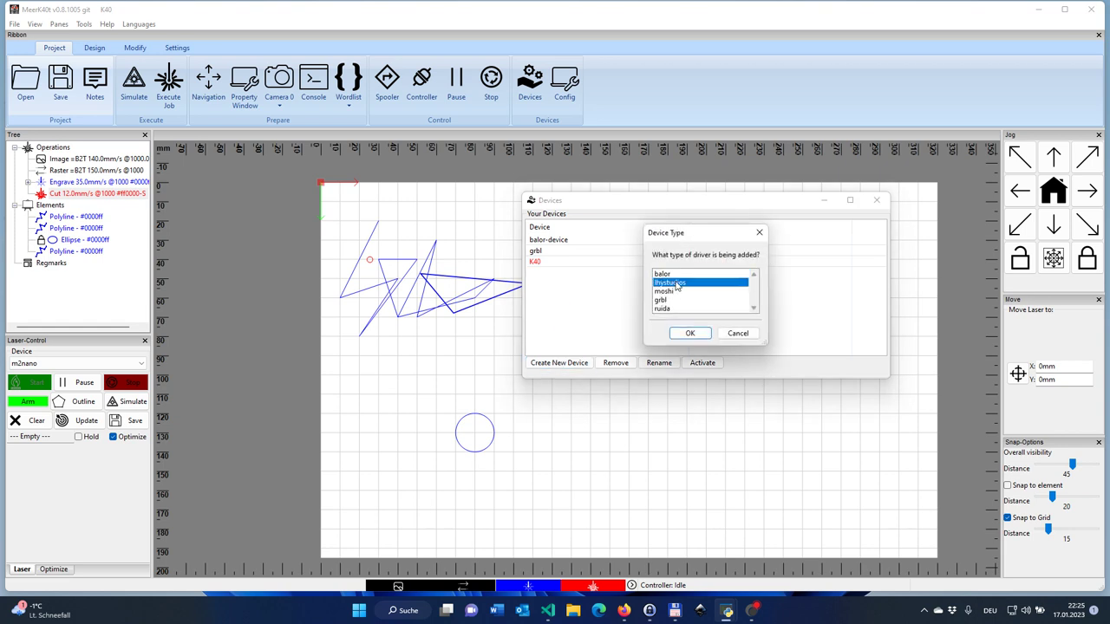
pyautogui.click(690, 334)
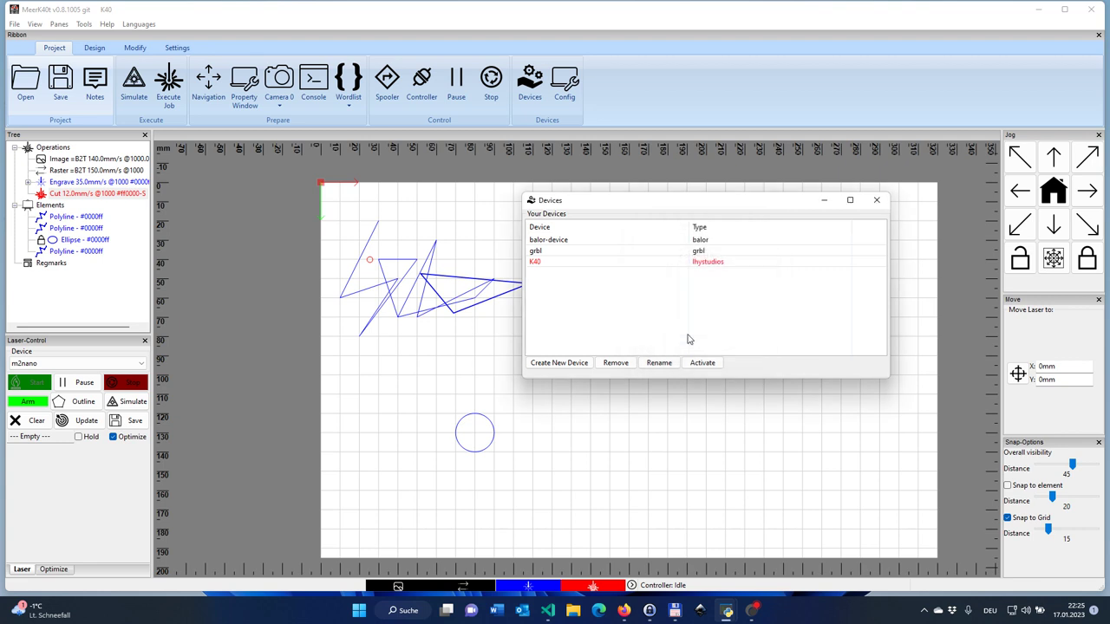
pyautogui.doubleClick(744, 273)
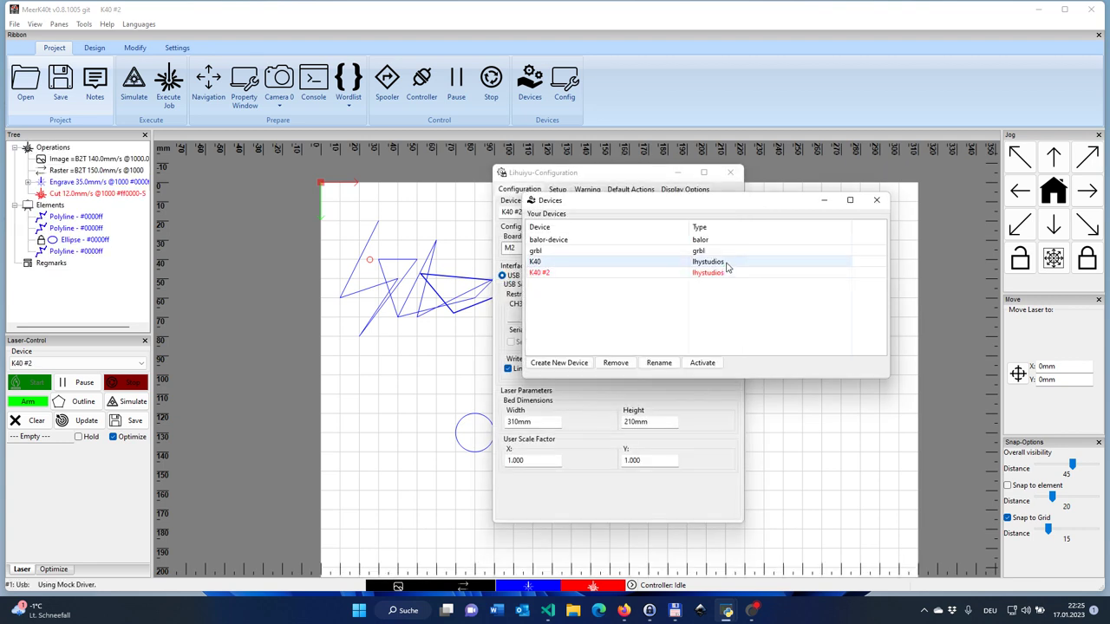
# Close the device manager and move the new device's configuration window clear of the shapes
pyautogui.click(875, 201)
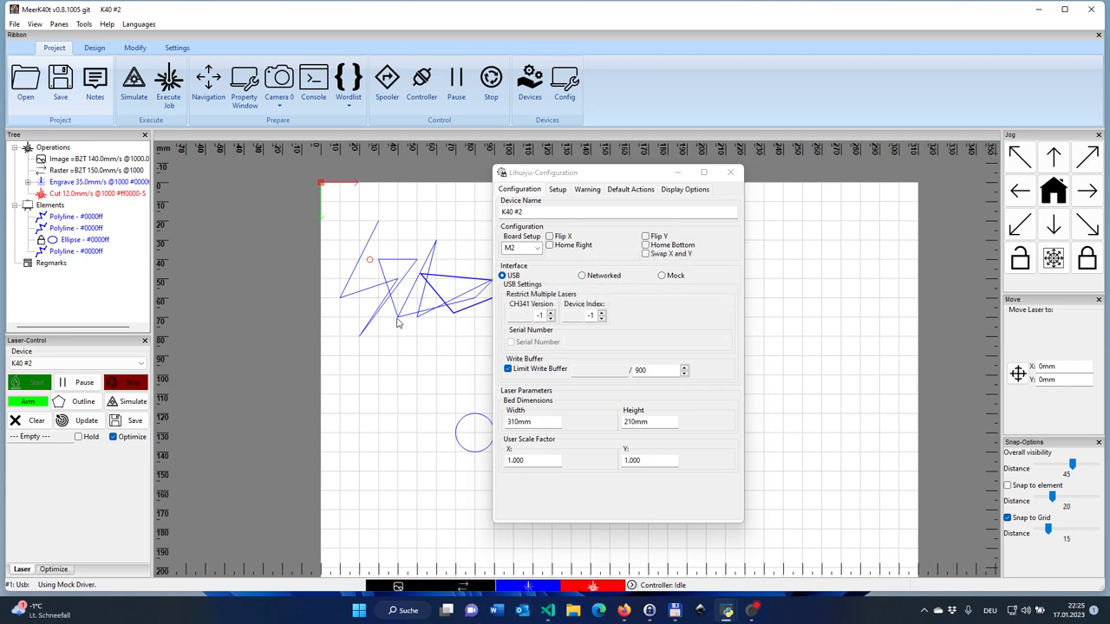
pyautogui.click(607, 180)
pyautogui.moveTo(607, 178); pyautogui.dragTo(744, 170)
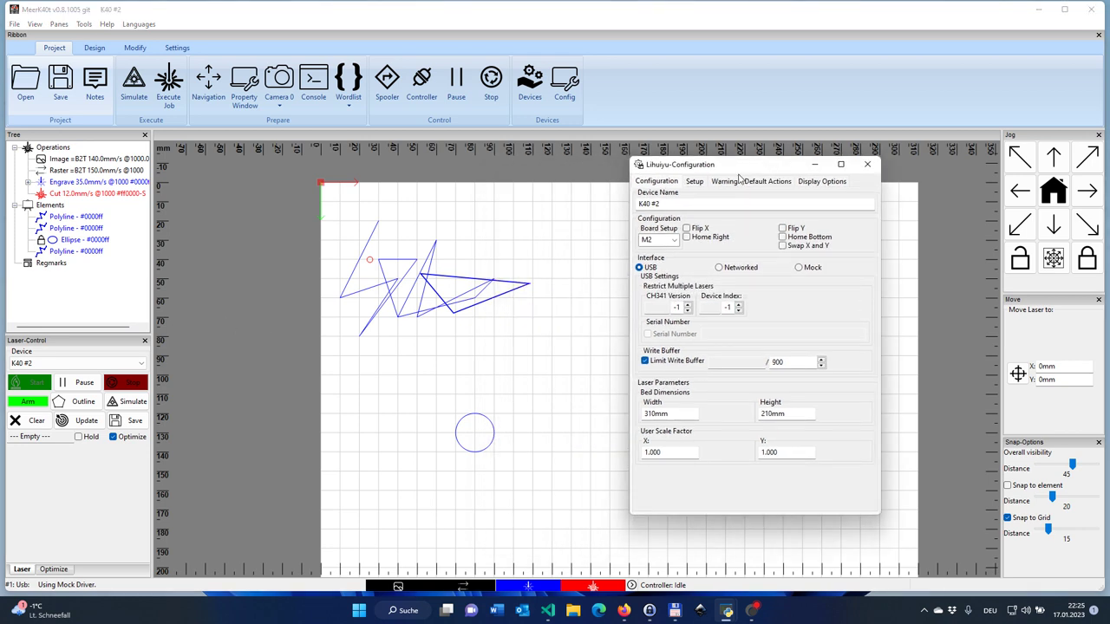